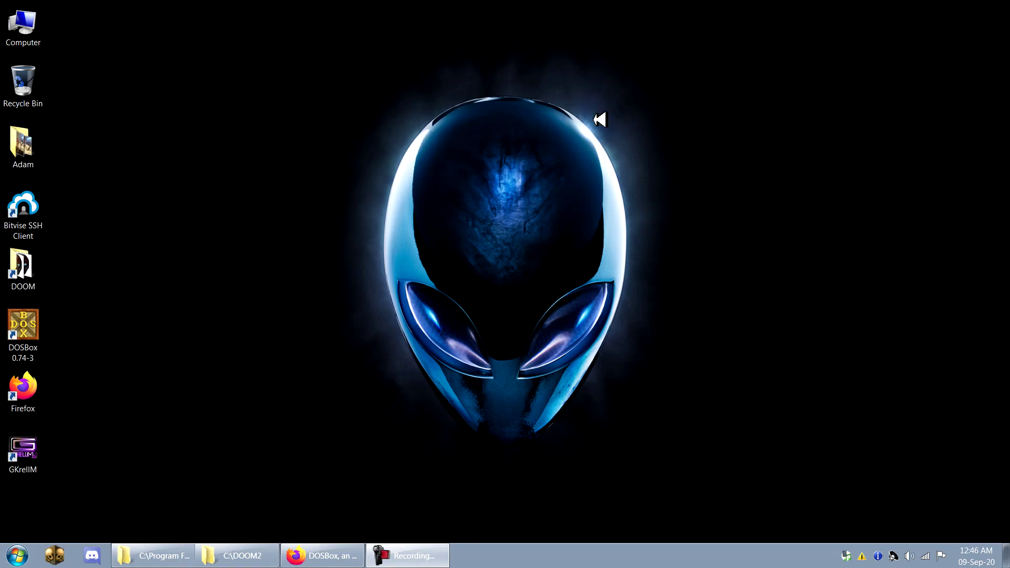
View the DOSBox download page in Firefox, dismiss the color scheme notification, and close the browser
{"action": "left_click", "coordinate": [336, 555]}
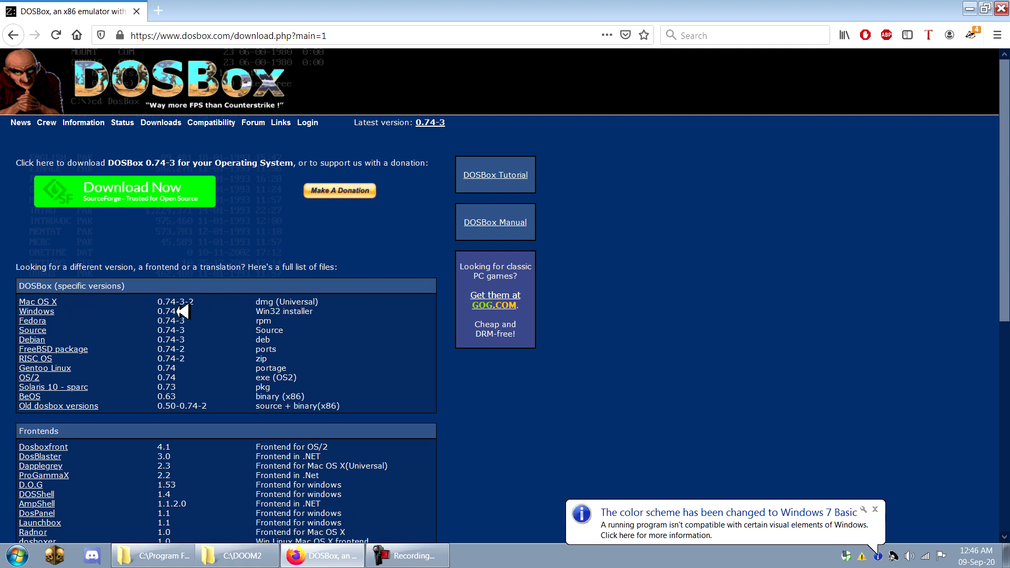
{"action": "left_click", "coordinate": [875, 508]}
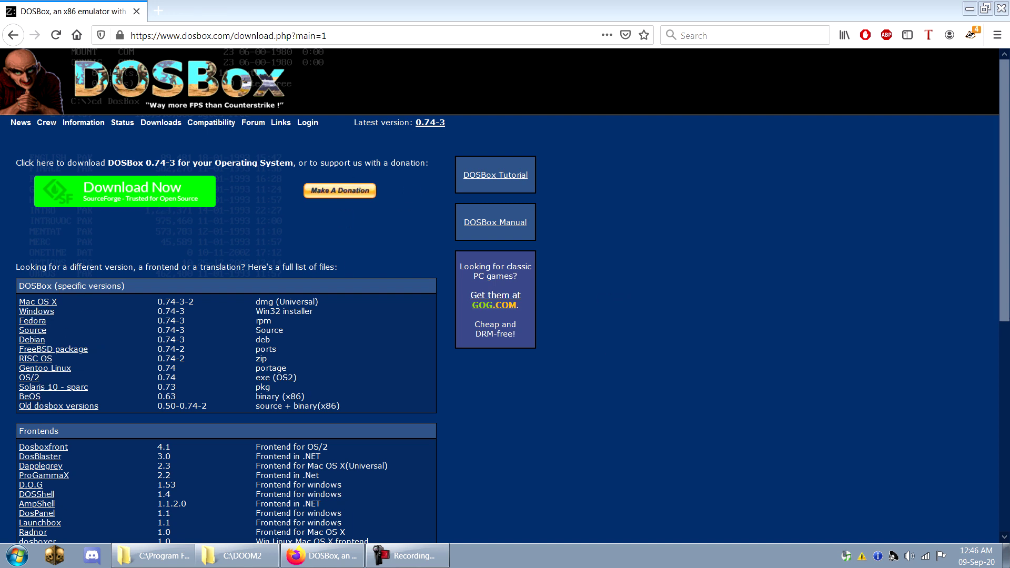
{"action": "left_click", "coordinate": [1001, 9]}
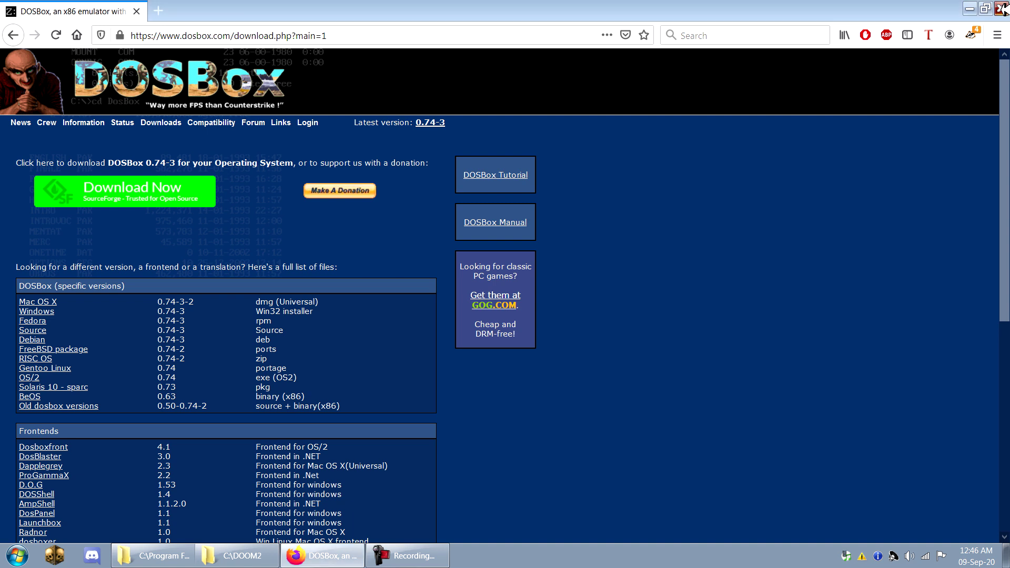
Open the configuration file through DOSBox 0.74-3 Options.bat in C:\Program Files (x86)\DOSBox-0.74-3 and maximize its window
{"action": "left_click", "coordinate": [181, 557]}
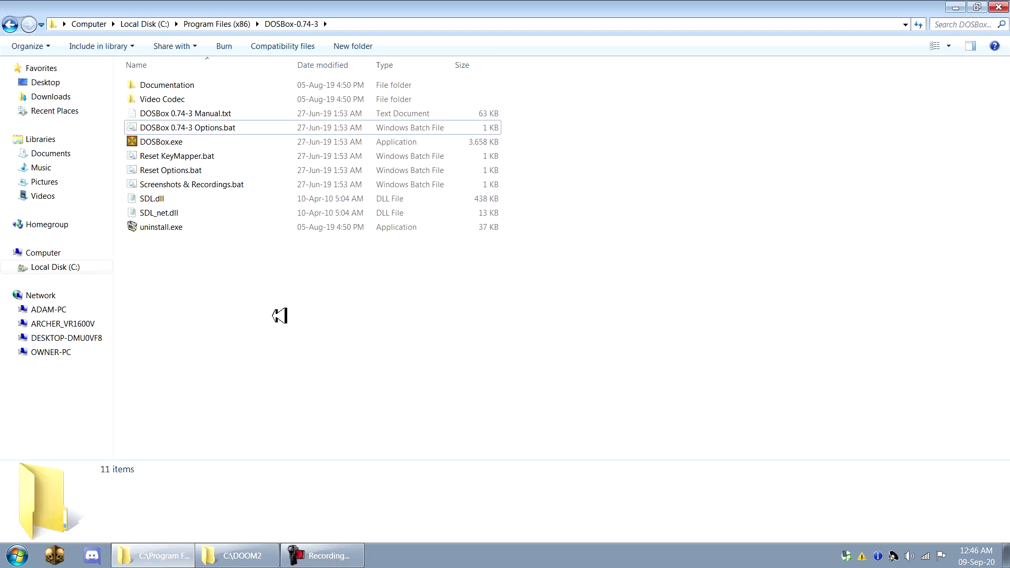
{"action": "left_click", "coordinate": [408, 24]}
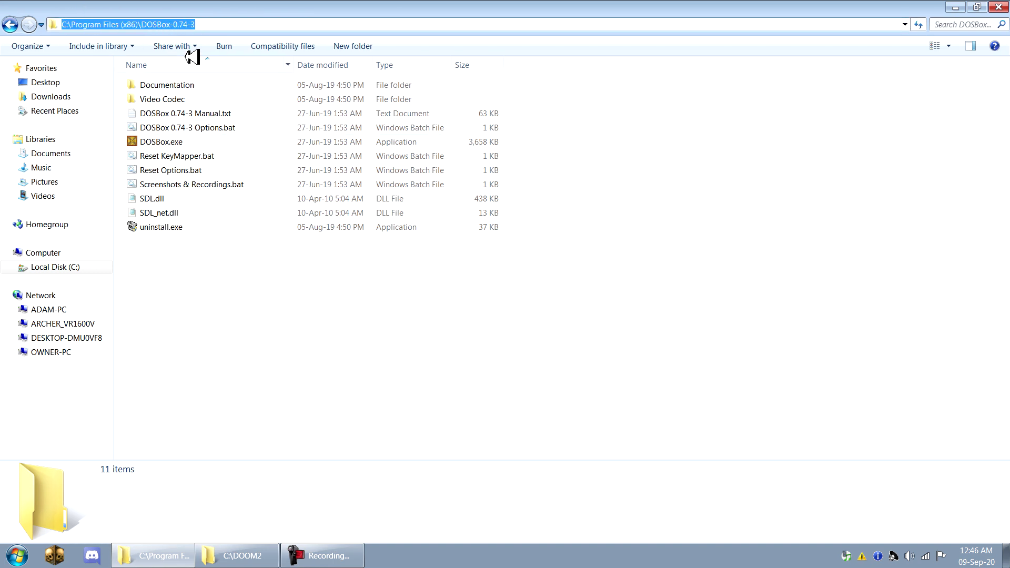
{"action": "left_click", "coordinate": [397, 340]}
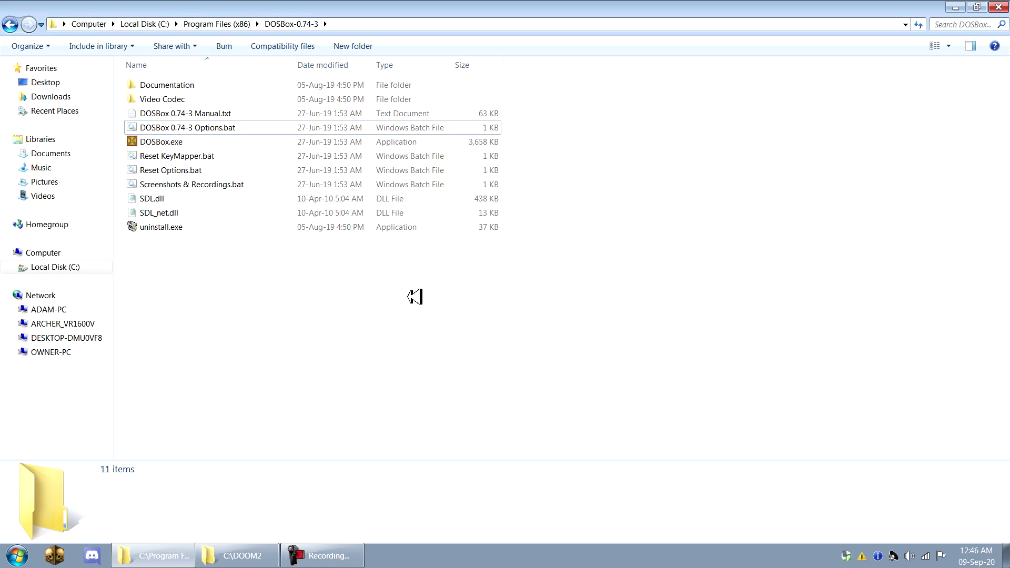
{"action": "double_click", "coordinate": [213, 127]}
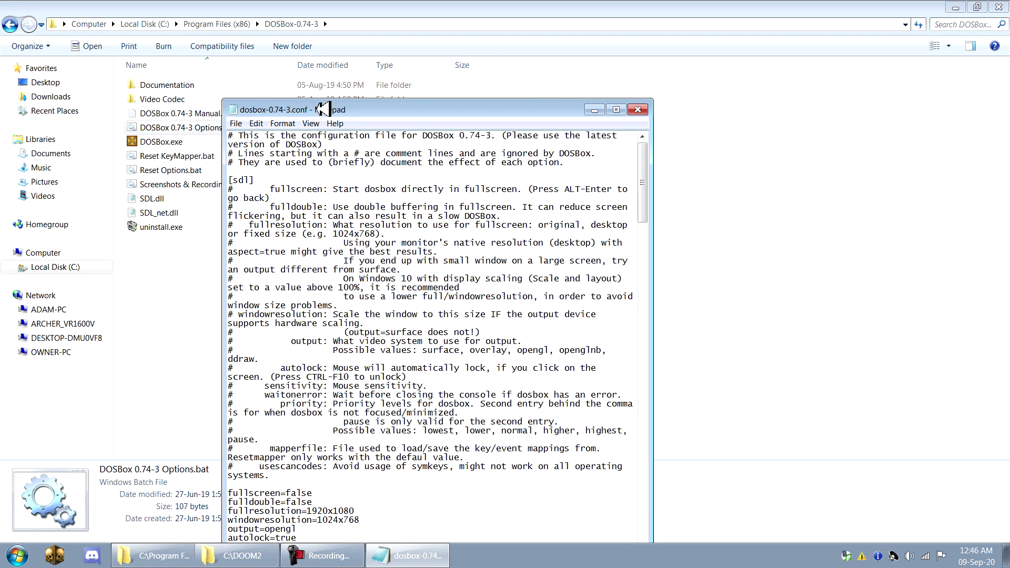
{"action": "left_click_drag", "start_coordinate": [323, 109], "coordinate": [500, 101]}
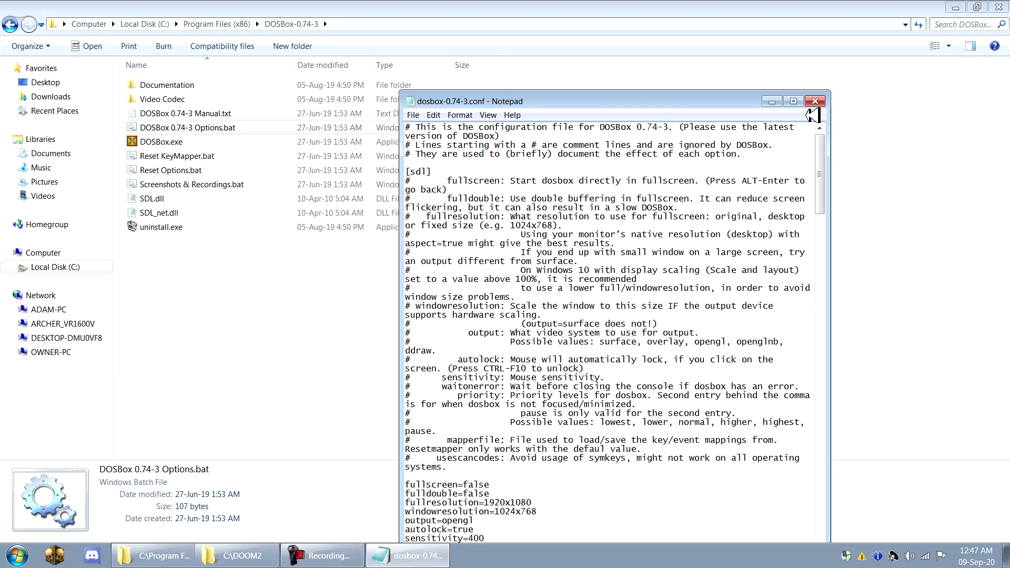
{"action": "left_click", "coordinate": [799, 100]}
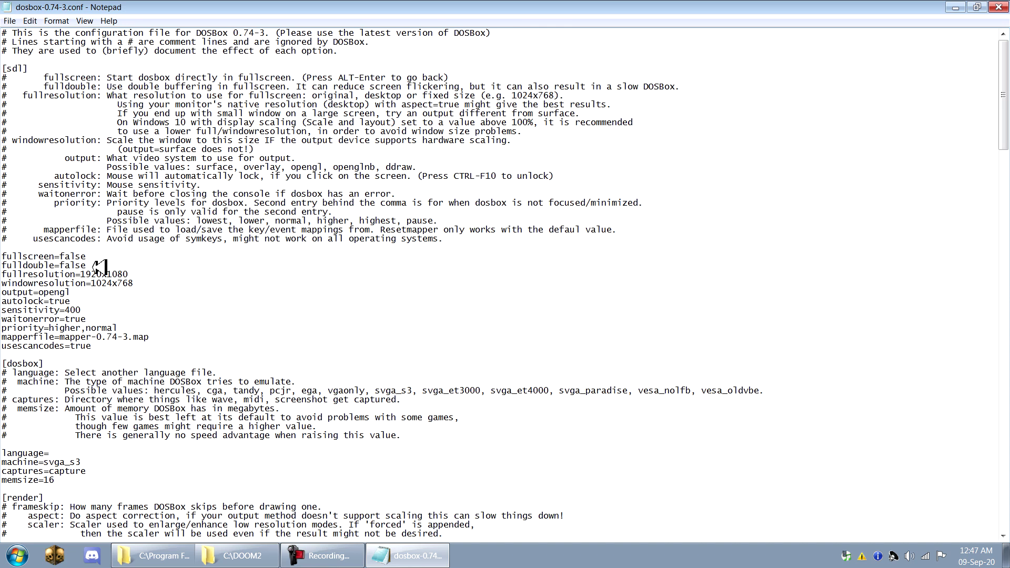
Examine the fullscreen, fullresolution, output and sensitivity settings in the [sdl] section, including the possible output values
{"action": "left_click_drag", "start_coordinate": [60, 257], "coordinate": [82, 258]}
{"action": "left_click", "coordinate": [143, 273]}
{"action": "left_click_drag", "start_coordinate": [143, 273], "coordinate": [80, 274]}
{"action": "left_click_drag", "start_coordinate": [72, 293], "coordinate": [39, 293]}
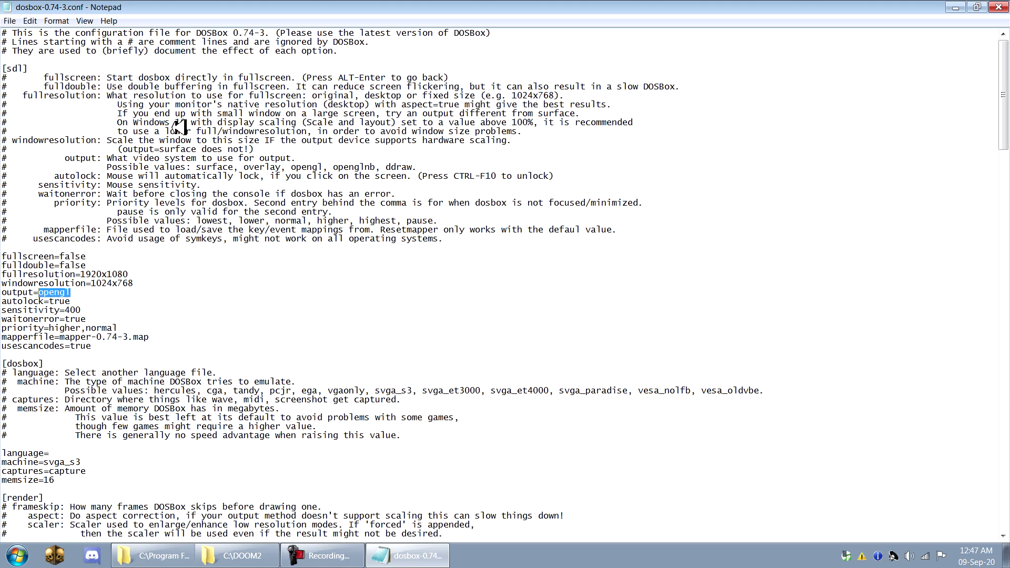
{"action": "left_click_drag", "start_coordinate": [108, 165], "coordinate": [418, 167]}
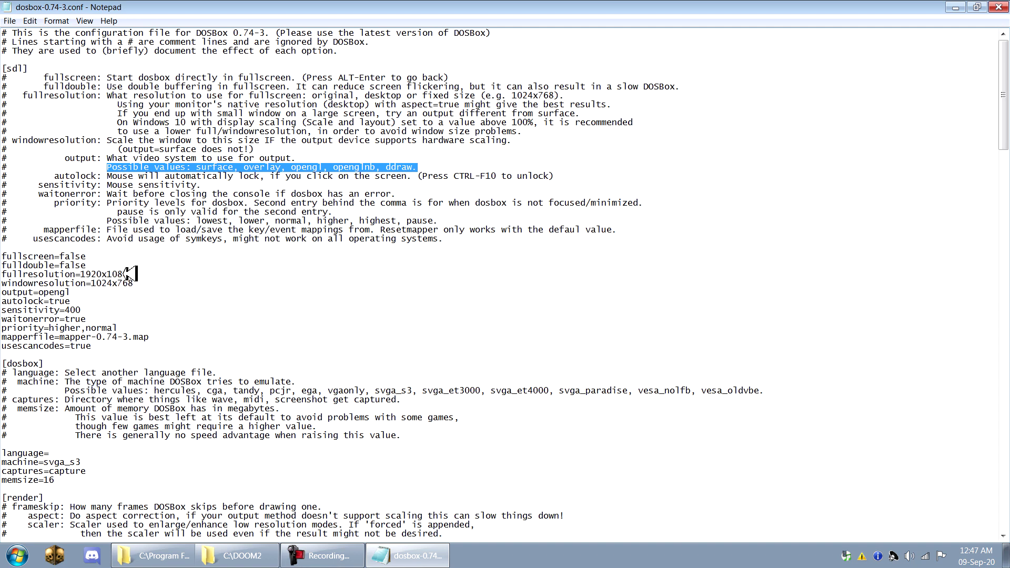
{"action": "left_click_drag", "start_coordinate": [107, 274], "coordinate": [112, 274]}
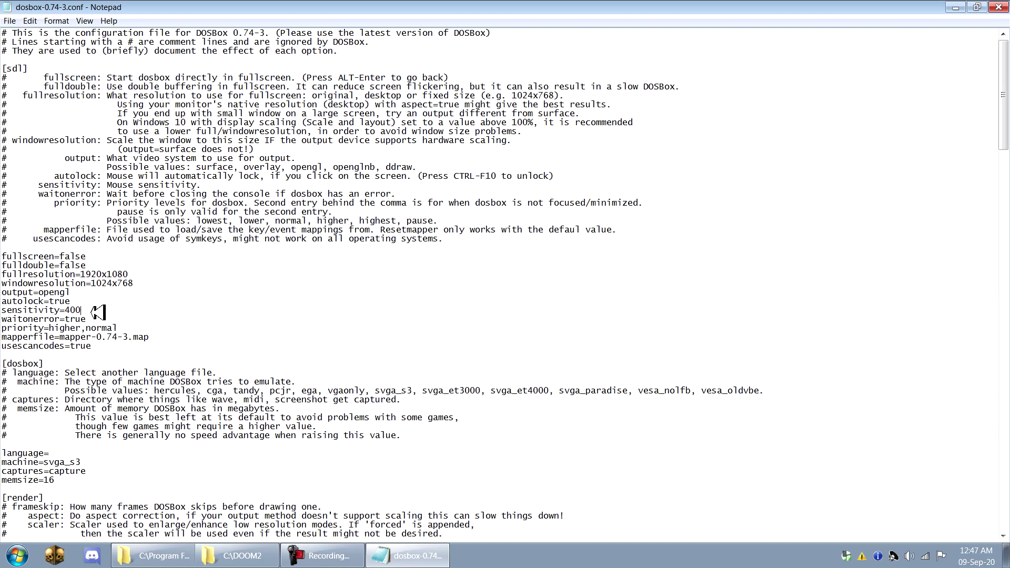
{"action": "left_click_drag", "start_coordinate": [87, 310], "coordinate": [61, 310]}
{"action": "left_click", "coordinate": [162, 335]}
{"action": "left_click", "coordinate": [151, 294]}
Examine the ipx setting and the [autoexec] section header near the end of the configuration file
{"action": "left_click_drag", "start_coordinate": [1002, 95], "coordinate": [960, 484]}
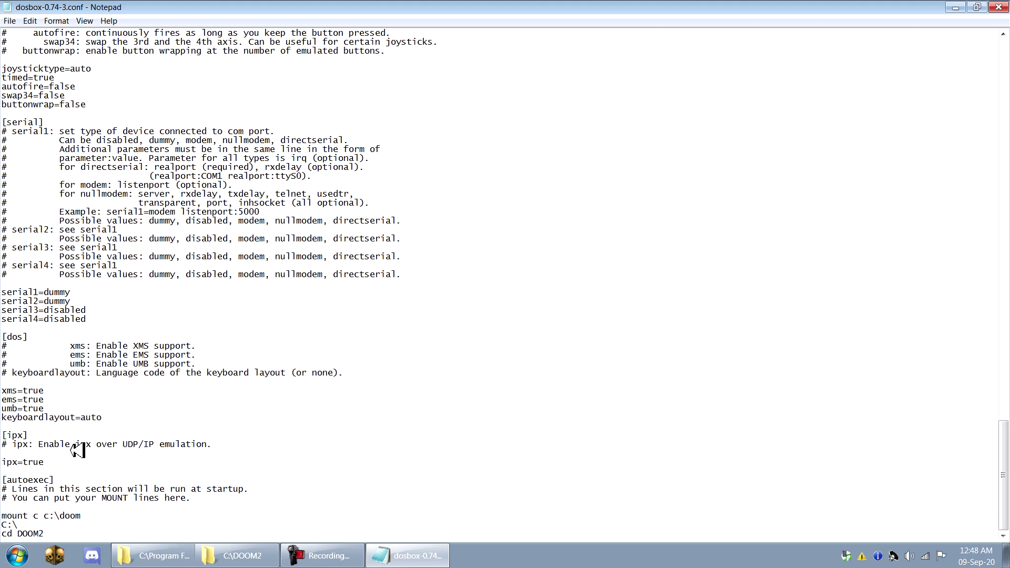
{"action": "left_click_drag", "start_coordinate": [53, 462], "coordinate": [2, 462]}
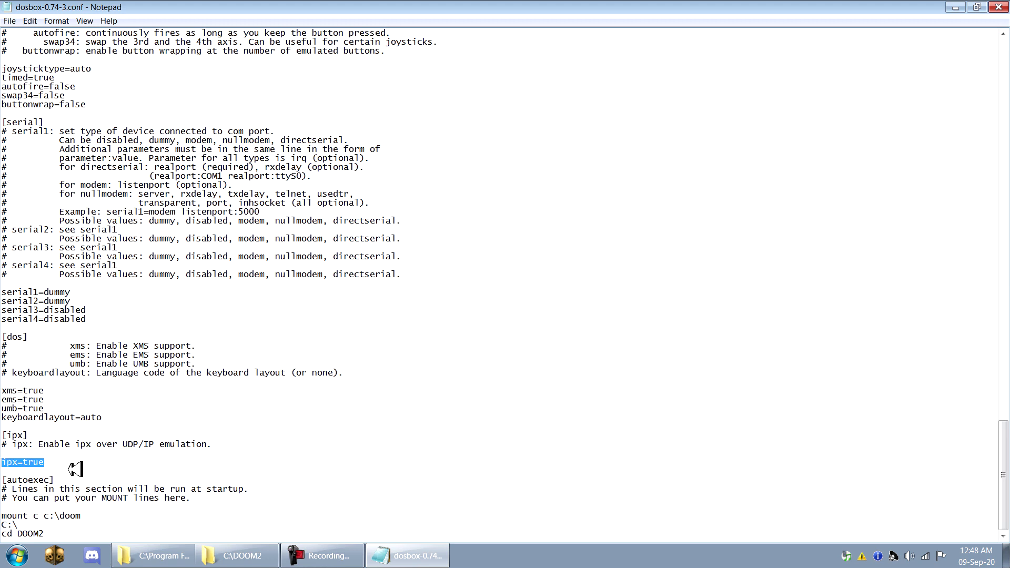
{"action": "left_click", "coordinate": [91, 470]}
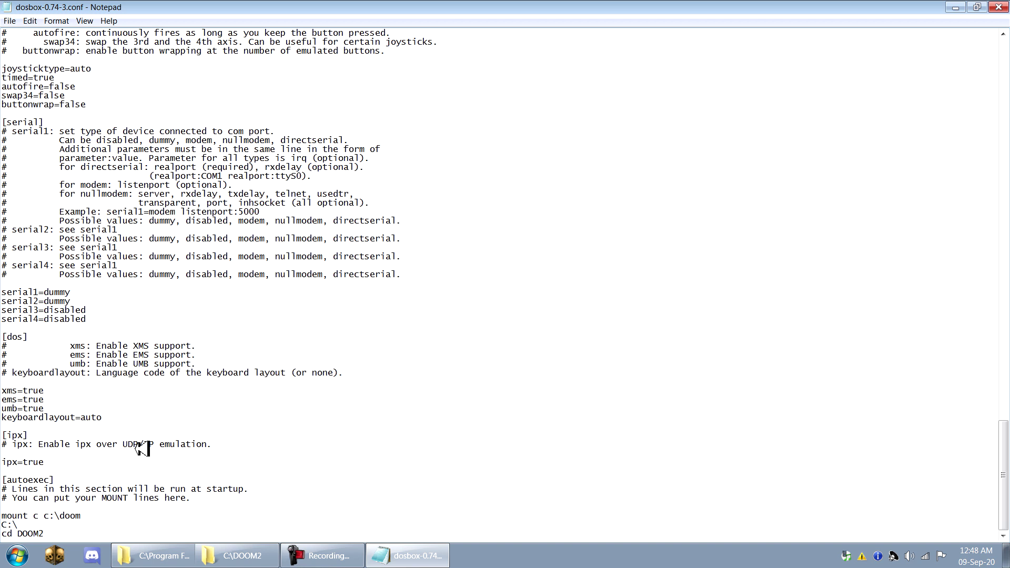
{"action": "left_click_drag", "start_coordinate": [61, 462], "coordinate": [24, 461]}
{"action": "left_click_drag", "start_coordinate": [61, 479], "coordinate": [3, 480]}
{"action": "left_click", "coordinate": [67, 479]}
Compare the C:\DOOM2 folder path in Explorer with the mount line in the configuration file's [autoexec] section
{"action": "left_click", "coordinate": [235, 559]}
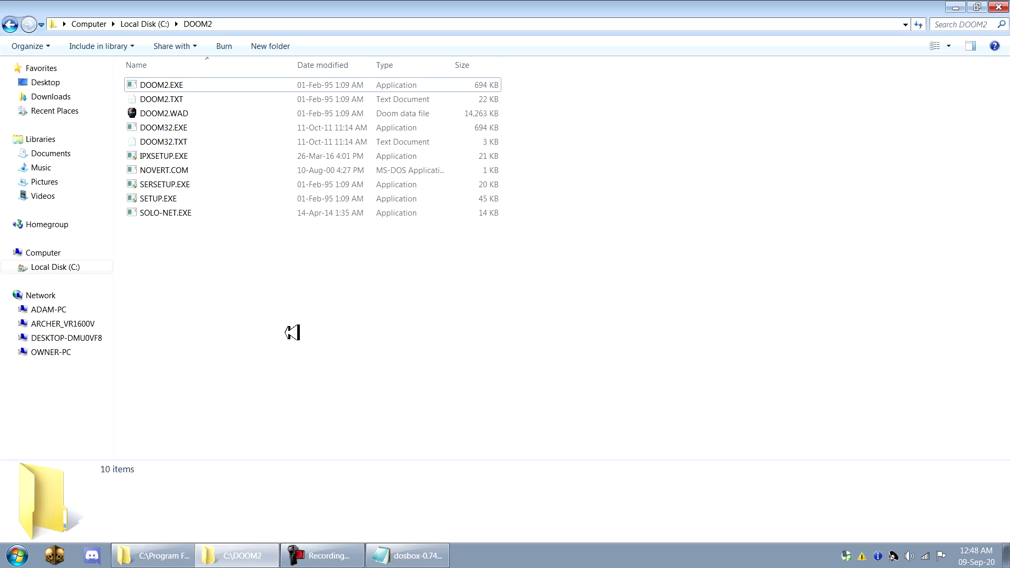
{"action": "left_click", "coordinate": [243, 24]}
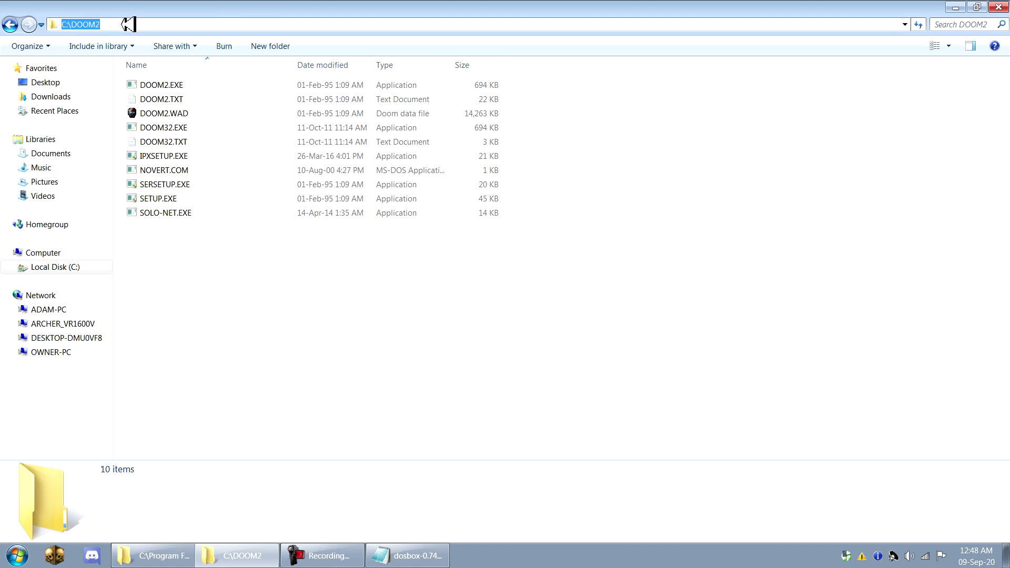
{"action": "left_click", "coordinate": [408, 558]}
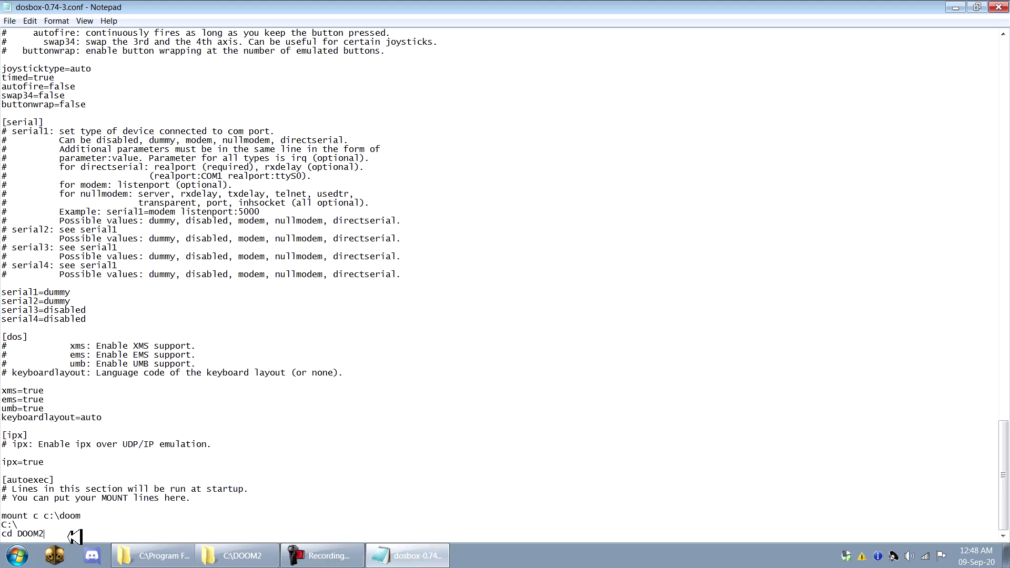
{"action": "left_click_drag", "start_coordinate": [81, 517], "coordinate": [2, 516]}
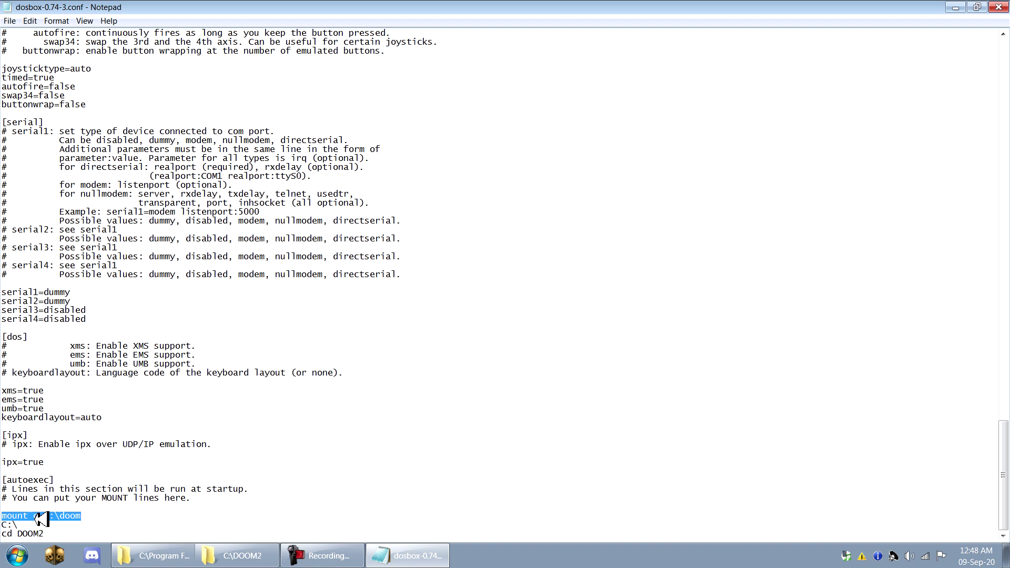
{"action": "left_click", "coordinate": [39, 517]}
{"action": "key", "text": "shift+Home"}
{"action": "left_click", "coordinate": [97, 519]}
{"action": "left_click_drag", "start_coordinate": [45, 516], "coordinate": [106, 512]}
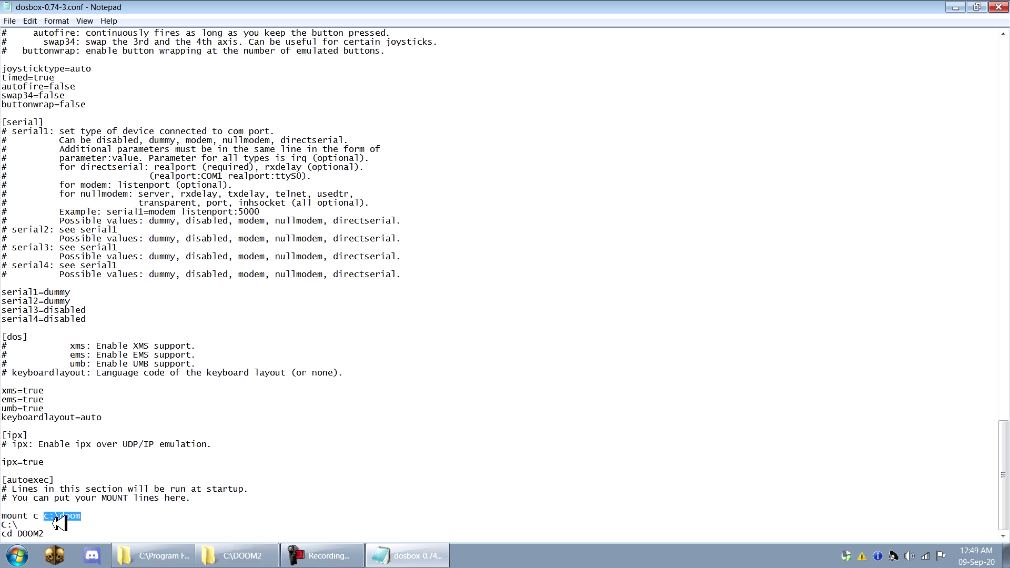
{"action": "left_click", "coordinate": [237, 556]}
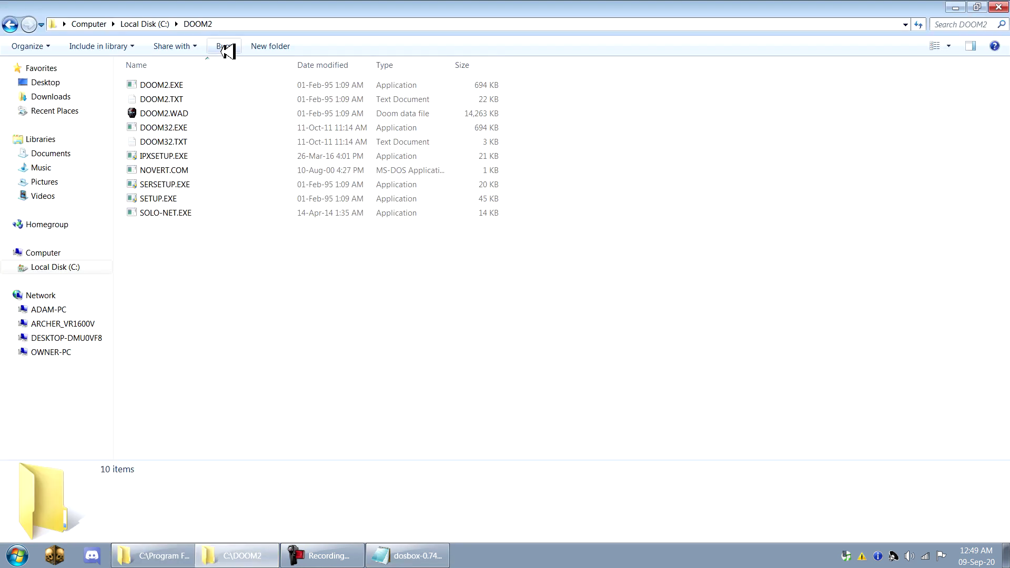
{"action": "left_click", "coordinate": [406, 554]}
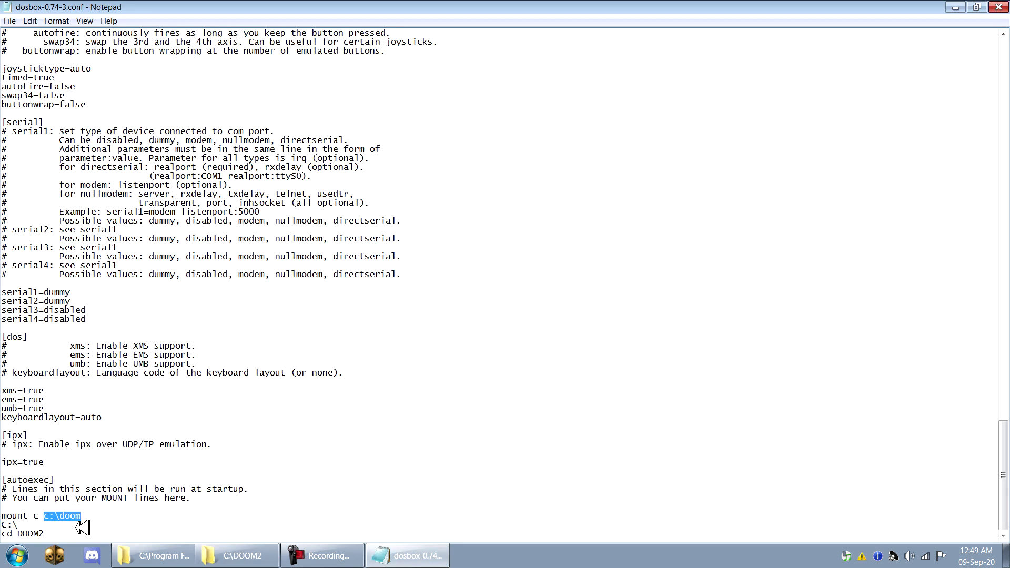
{"action": "left_click", "coordinate": [180, 489]}
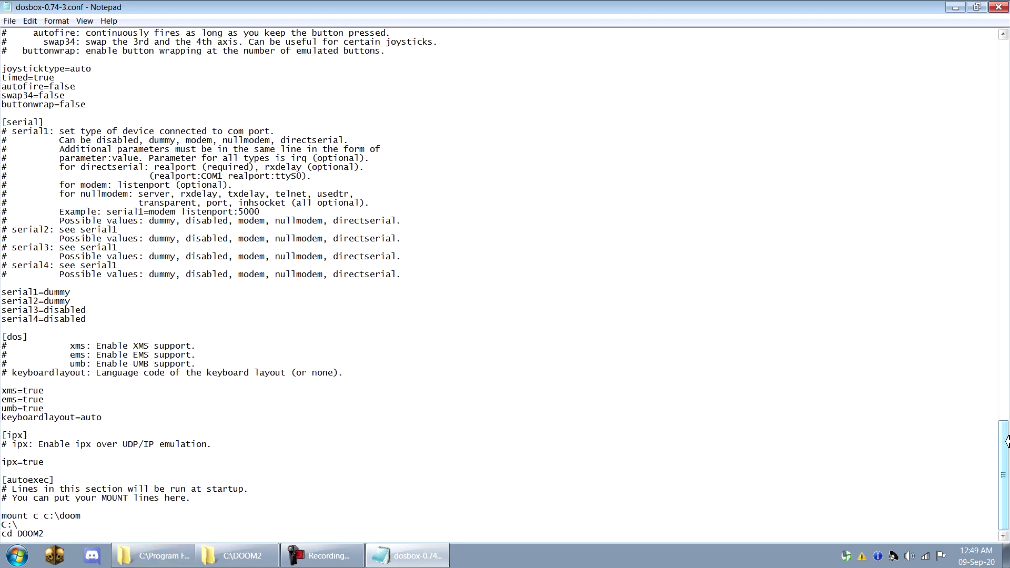
Close the DOSBox configuration file and launch DOSBox 0.74-3
{"action": "left_click_drag", "start_coordinate": [1005, 440], "coordinate": [1003, 402]}
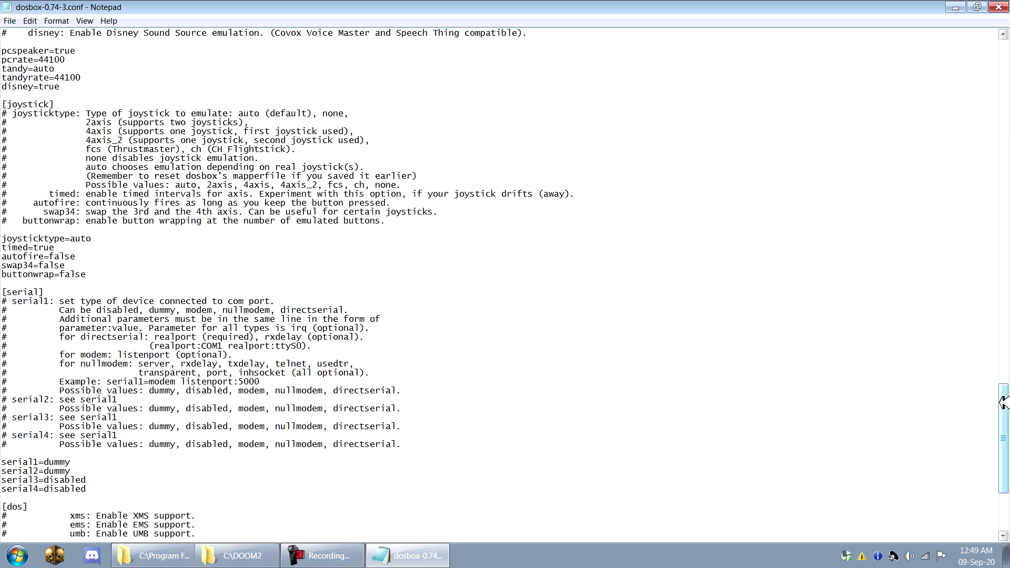
{"action": "left_click_drag", "start_coordinate": [1003, 398], "coordinate": [1003, 63]}
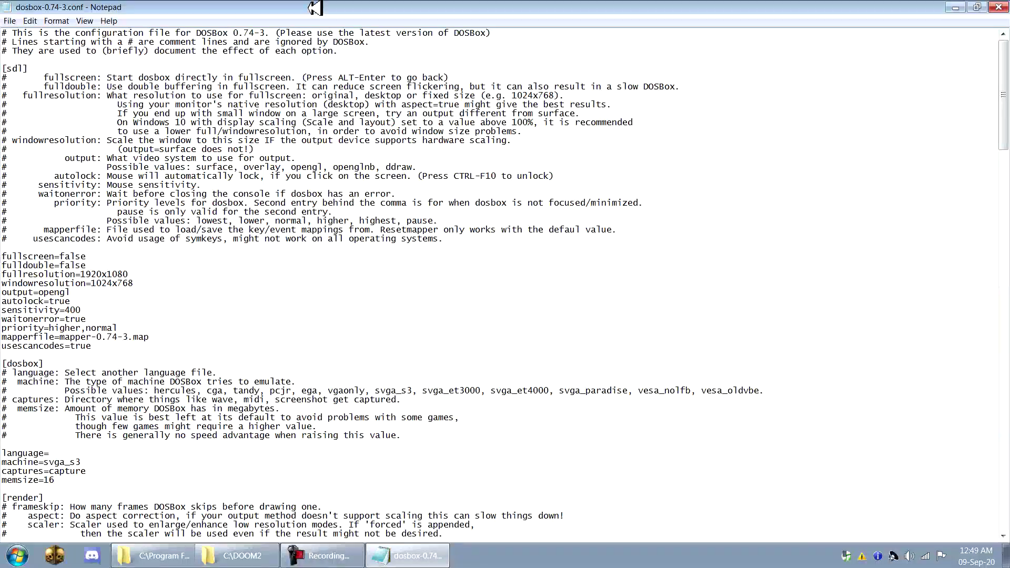
{"action": "left_click", "coordinate": [998, 6]}
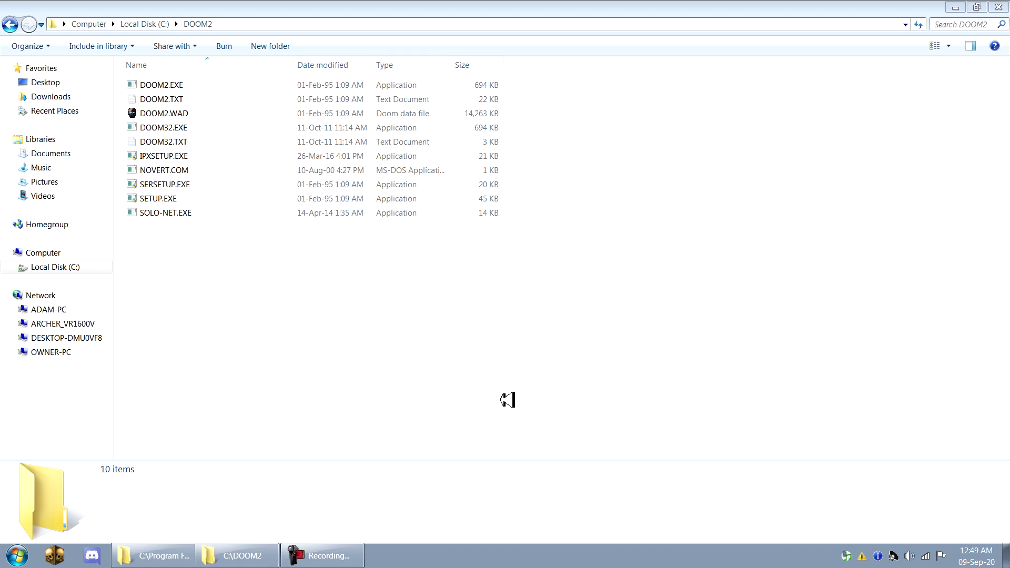
{"action": "left_click", "coordinate": [18, 555]}
{"action": "left_click", "coordinate": [80, 111]}
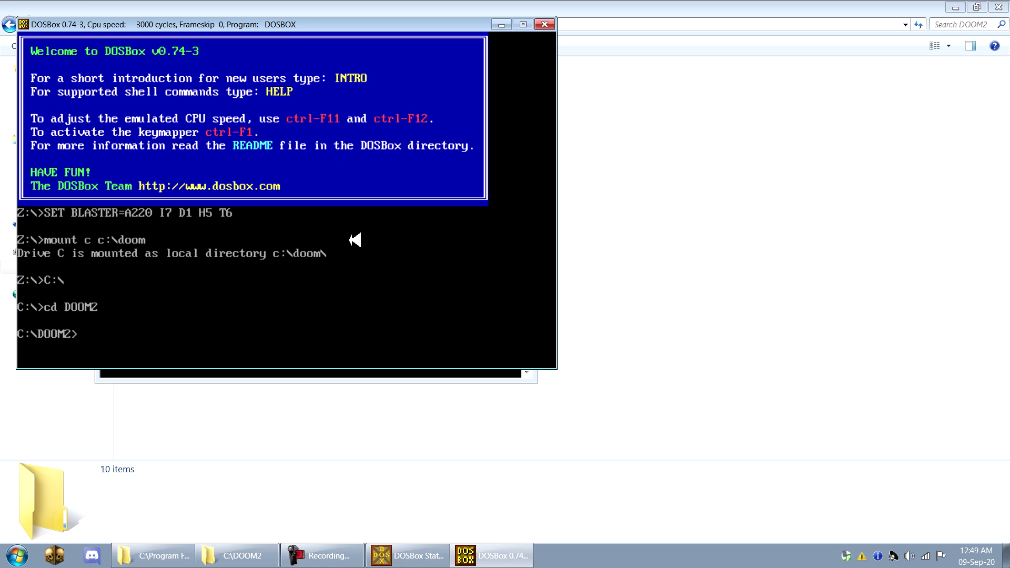
Switch to the C:\DOOM2 folder in Explorer and look over its game files, including DOOM2.WAD
{"action": "left_click", "coordinate": [367, 423]}
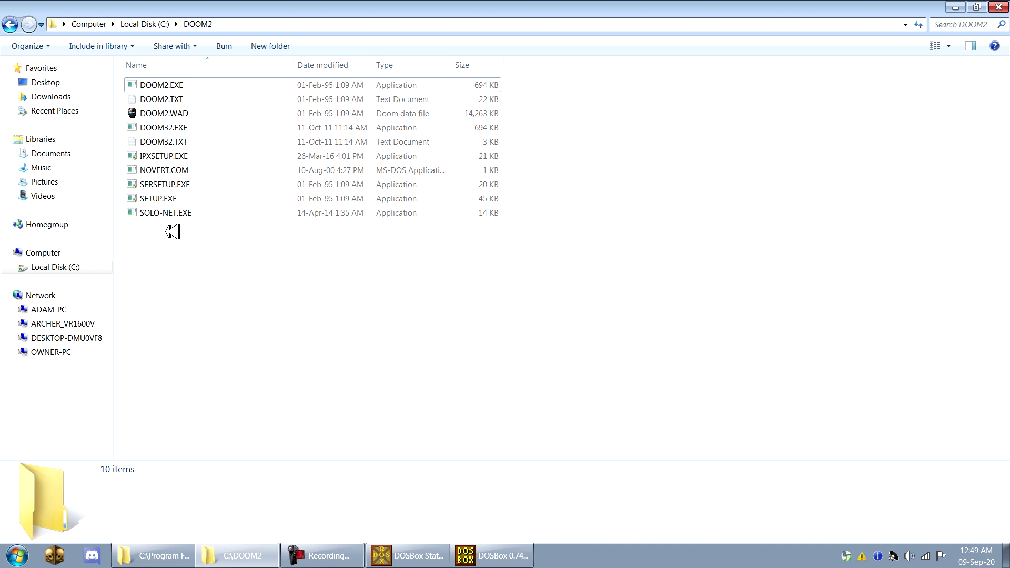
{"action": "left_click_drag", "start_coordinate": [215, 258], "coordinate": [161, 83]}
{"action": "left_click", "coordinate": [231, 324]}
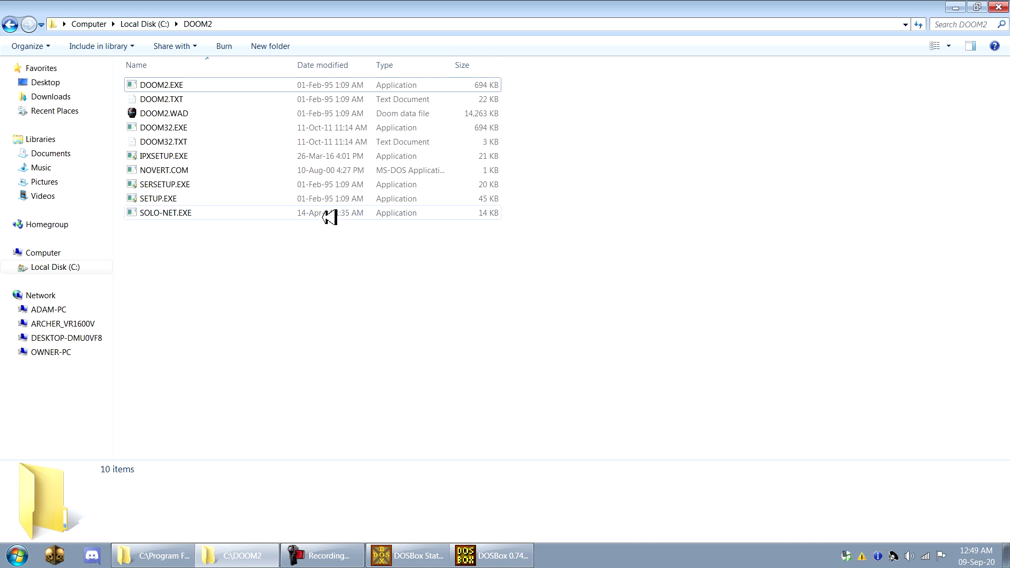
{"action": "left_click", "coordinate": [176, 113]}
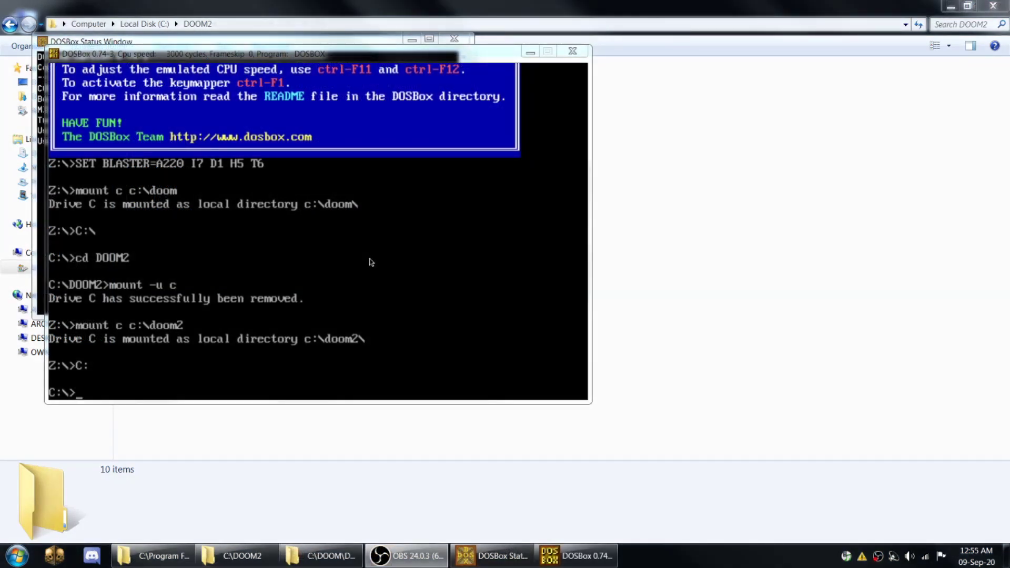
Locate SETUP.EXE in the C:\DOOM2 folder and run setup at the C: prompt in DOSBox
{"action": "left_click", "coordinate": [354, 60]}
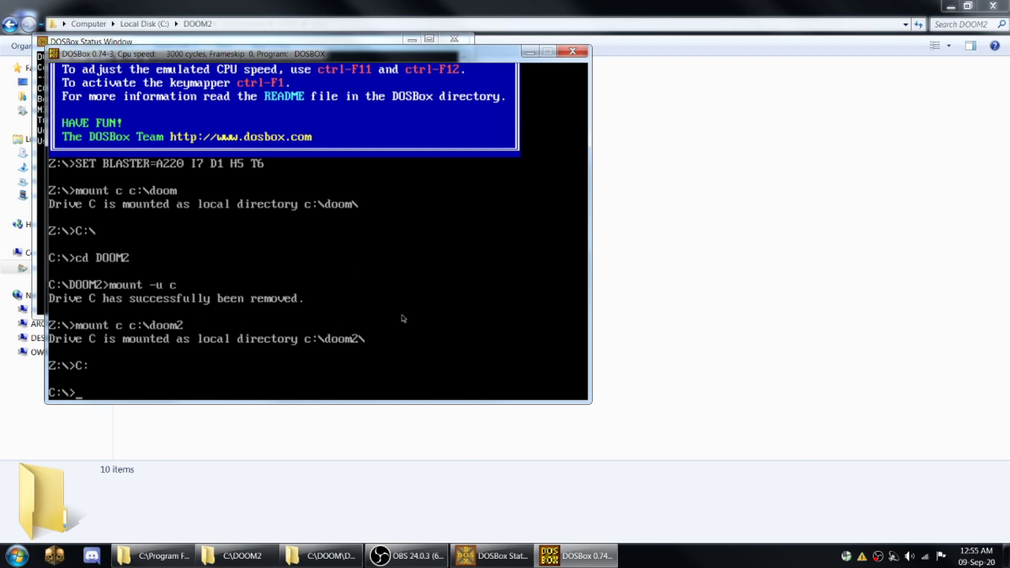
{"action": "left_click", "coordinate": [377, 443]}
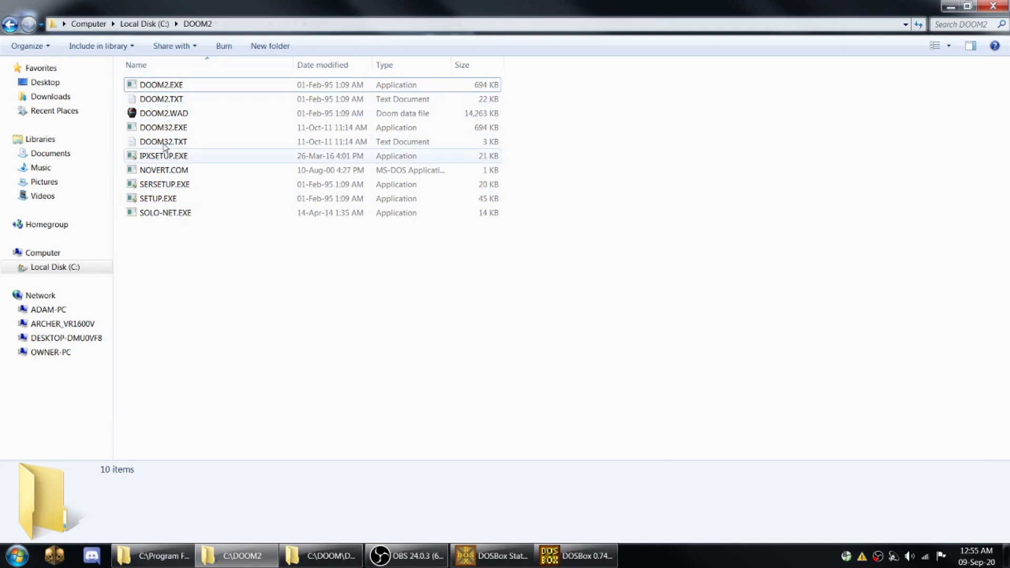
{"action": "left_click", "coordinate": [172, 199]}
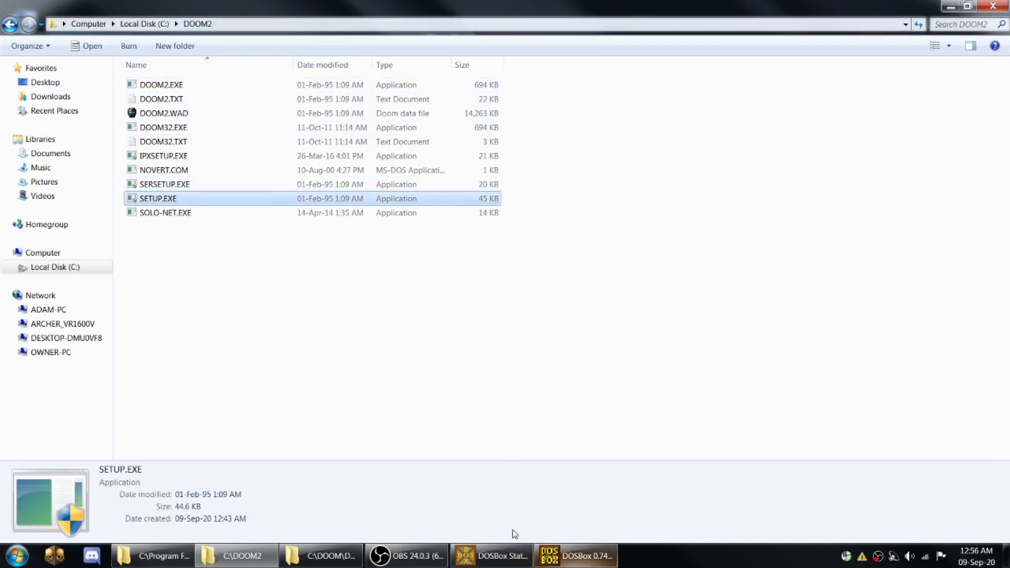
{"action": "left_click", "coordinate": [570, 550]}
{"action": "type", "text": "setup"}
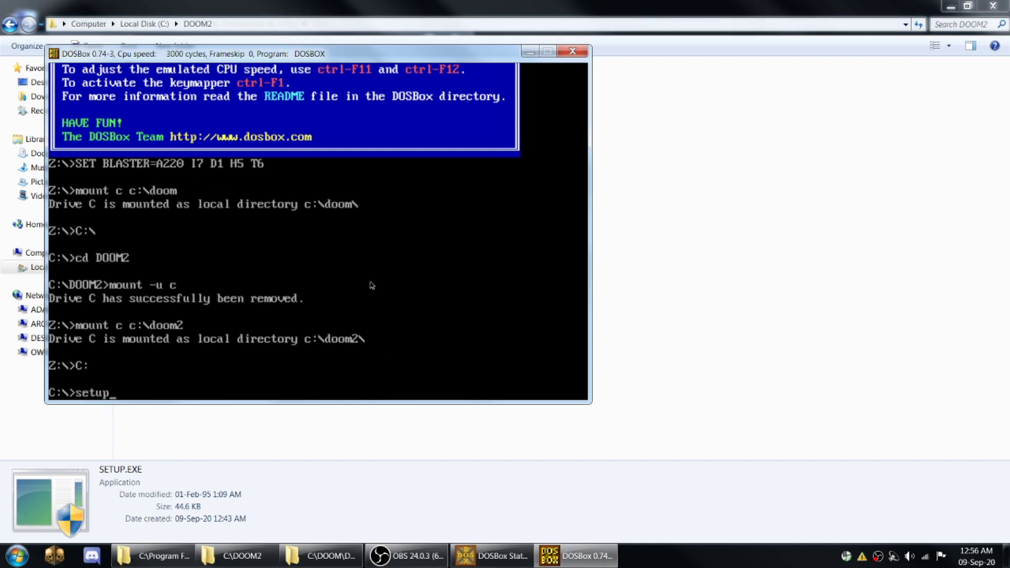
{"action": "key", "text": "Return"}
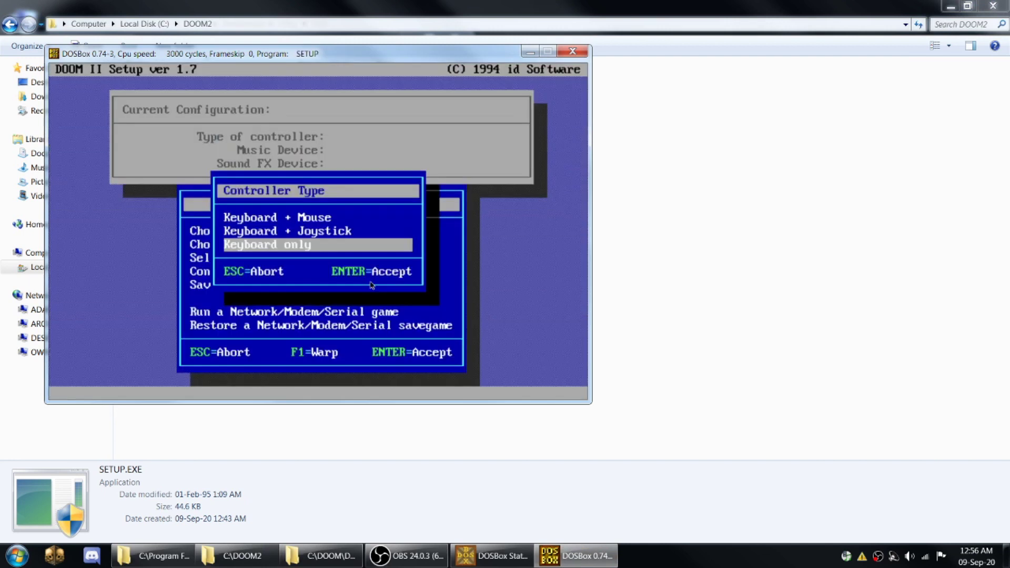
Set the controller type to Keyboard + Mouse in the DOOM II setup
{"action": "key", "text": "Up"}
{"action": "key", "text": "Up"}
{"action": "key", "text": "Down"}
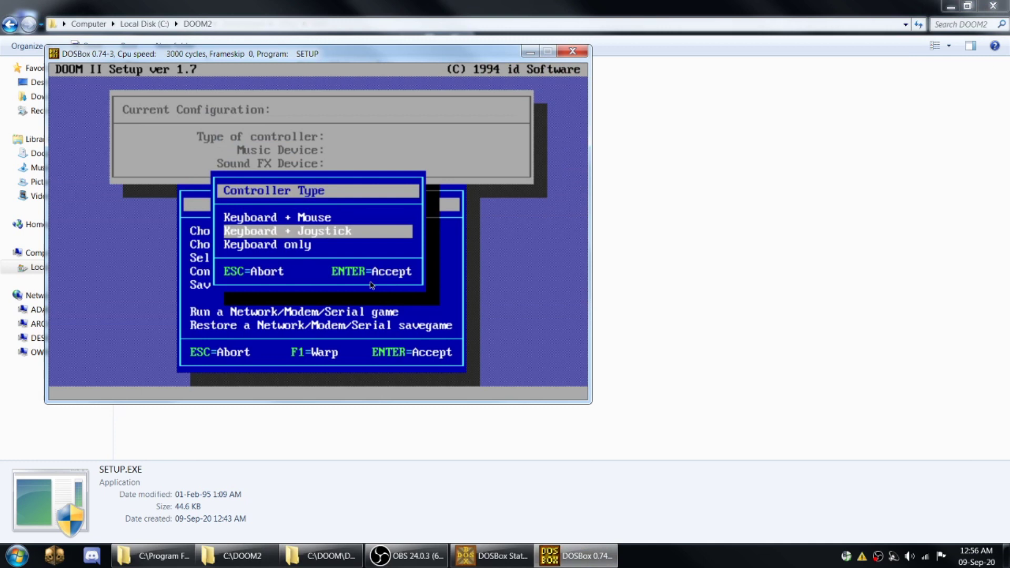
{"action": "key", "text": "Down"}
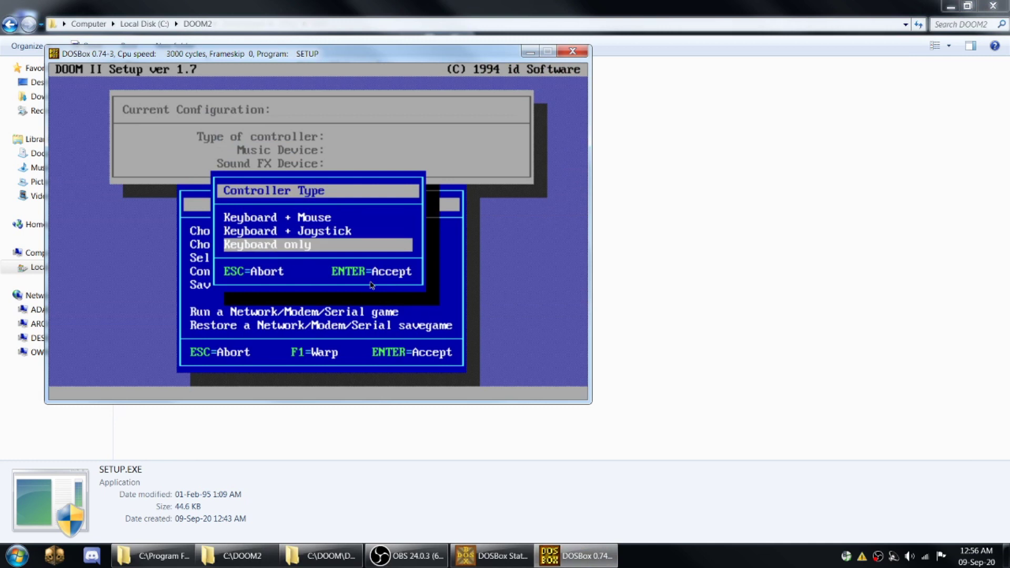
{"action": "key", "text": "Up"}
{"action": "key", "text": "Up"}
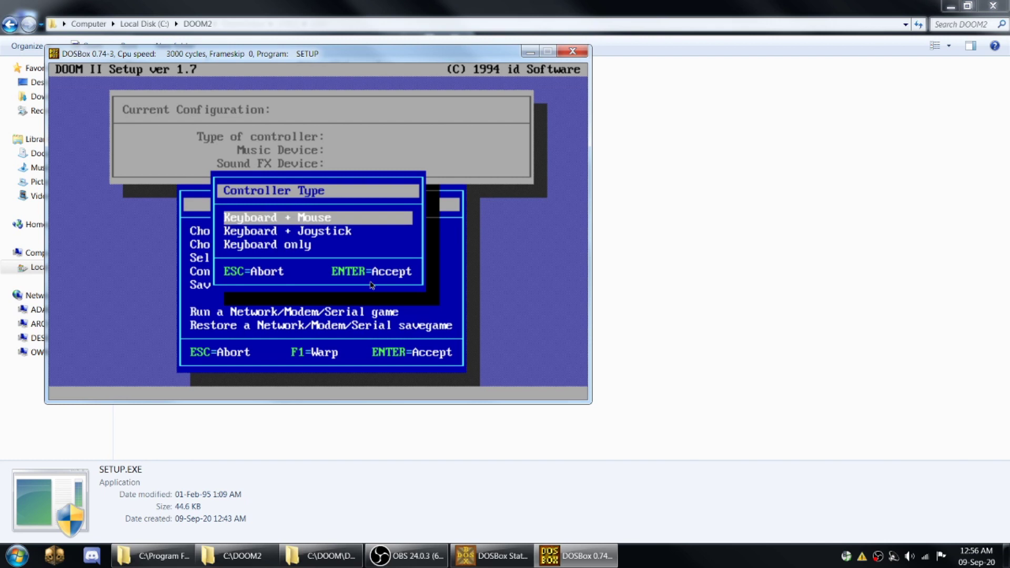
{"action": "key", "text": "Return"}
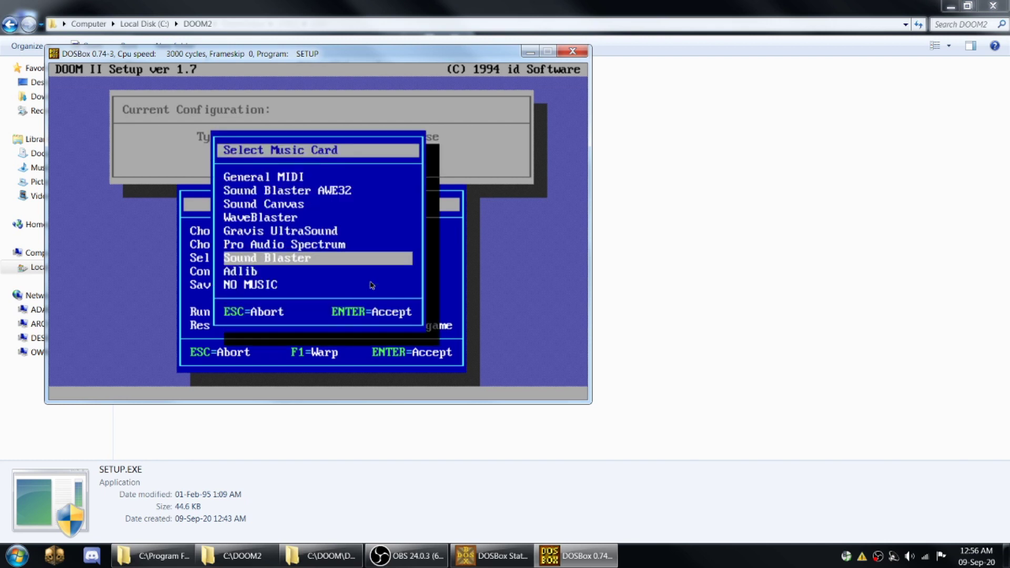
Choose General MIDI as the music card and accept the preselected option that follows
{"action": "key", "text": "Up"}
{"action": "key", "text": "Up"}
{"action": "key", "text": "Up"}
{"action": "key", "text": "Up"}
{"action": "key", "text": "Up"}
{"action": "key", "text": "Up"}
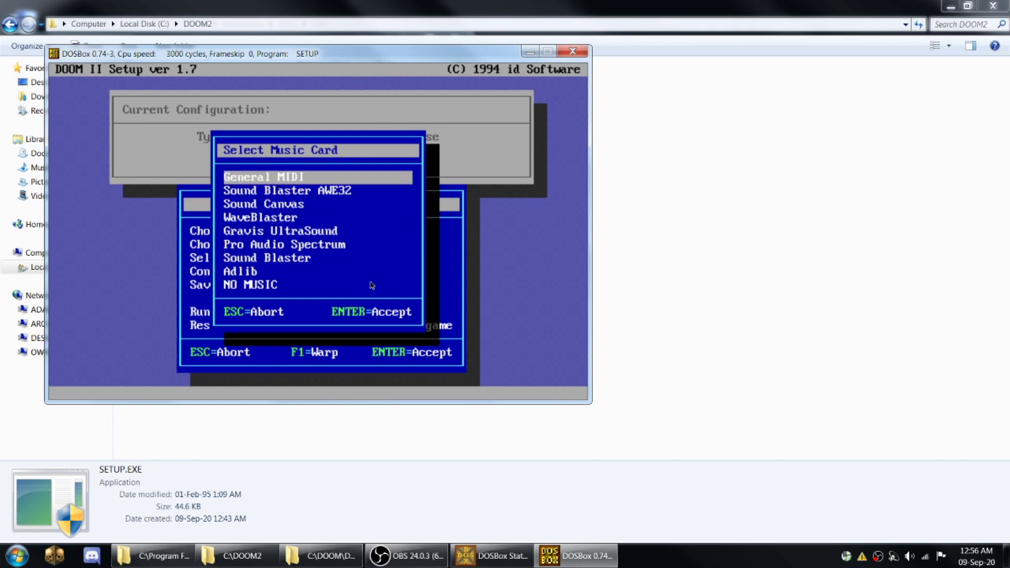
{"action": "key", "text": "Return"}
{"action": "key", "text": "Return"}
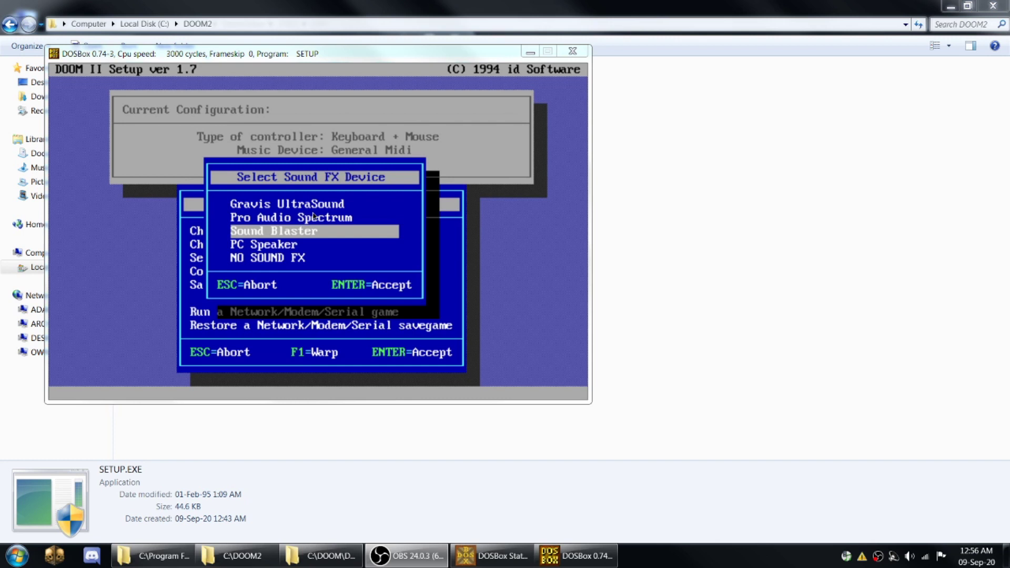
Choose Sound Blaster as the sound FX device with port address 220
{"action": "key", "text": "Down"}
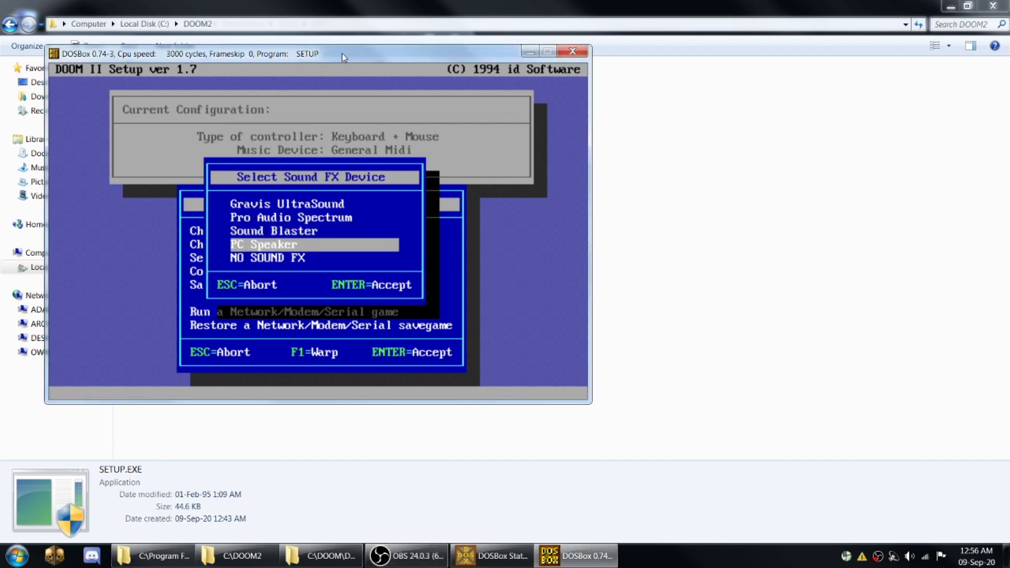
{"action": "key", "text": "Up"}
{"action": "key", "text": "Return"}
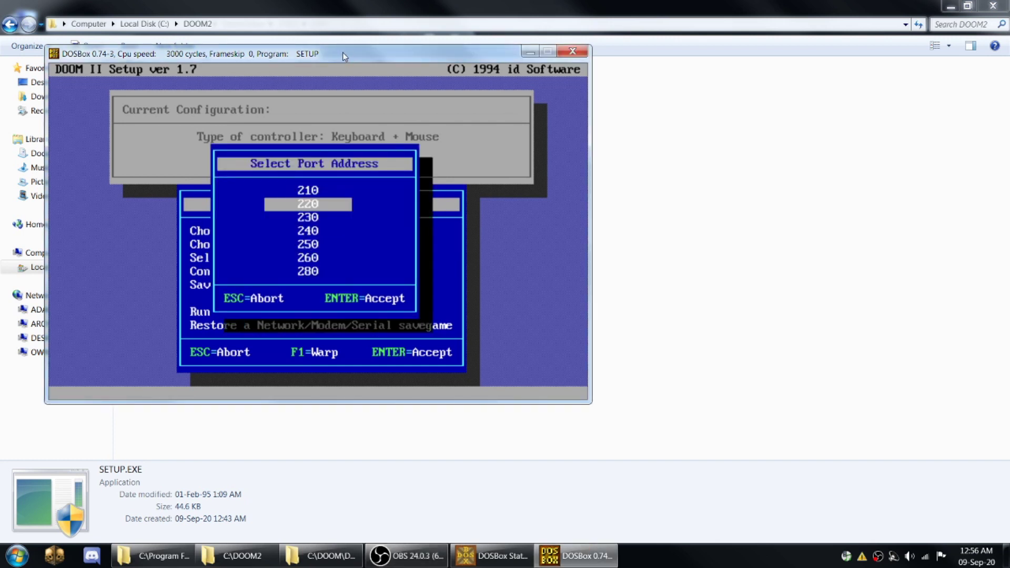
{"action": "key", "text": "Return"}
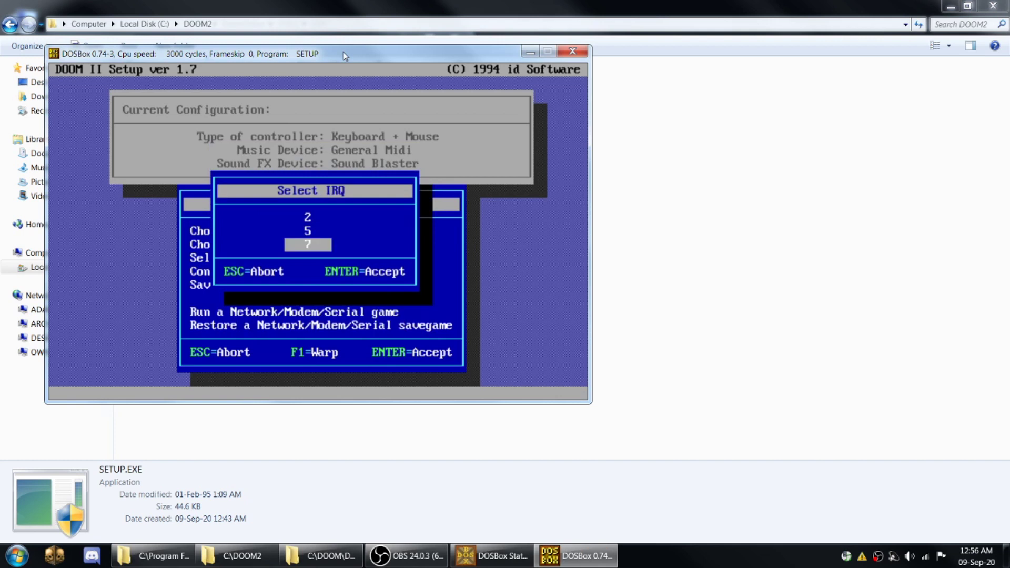
Set the Sound Blaster to IRQ 7 and DMA channel 1
{"action": "key", "text": "Return"}
{"action": "key", "text": "Down"}
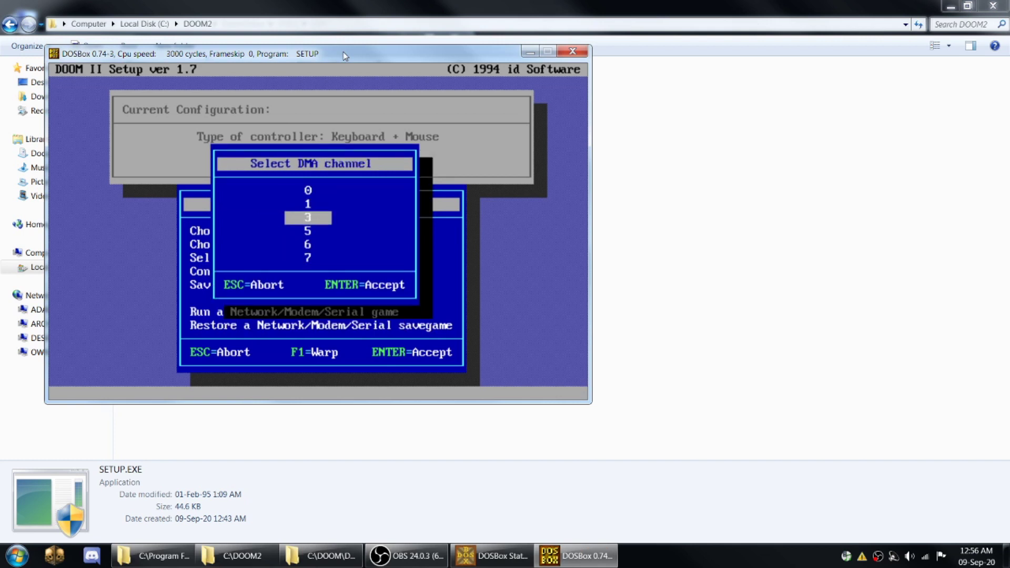
{"action": "key", "text": "Up"}
{"action": "key", "text": "Return"}
Set the number of sound FX to mix to 7
{"action": "key", "text": "Down"}
{"action": "key", "text": "Down"}
{"action": "key", "text": "Down"}
{"action": "key", "text": "Down"}
{"action": "key", "text": "Down"}
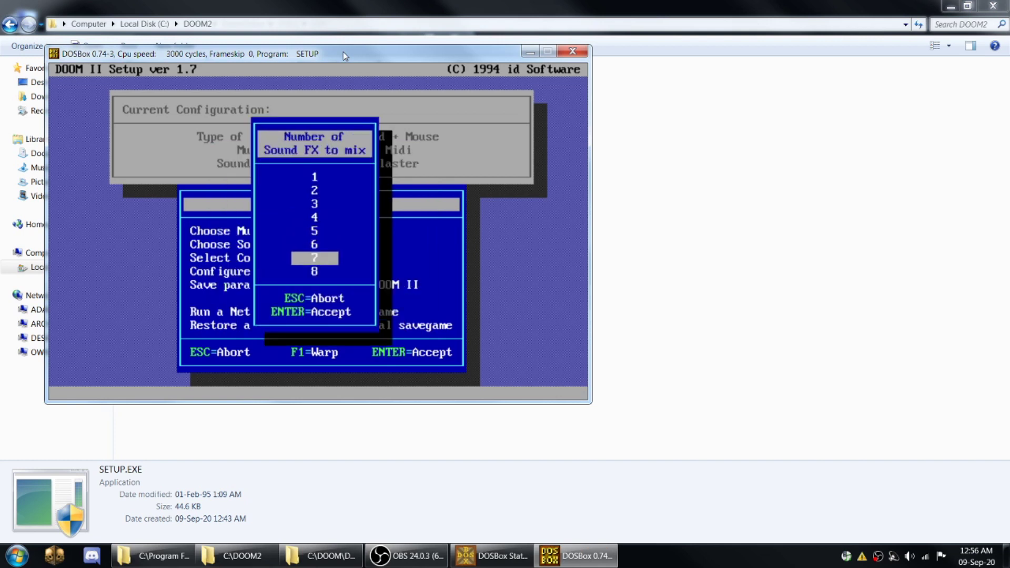
{"action": "key", "text": "Return"}
Open the keyboard controller configuration and assign W to Move Forward and S to Move Backward
{"action": "key", "text": "Up"}
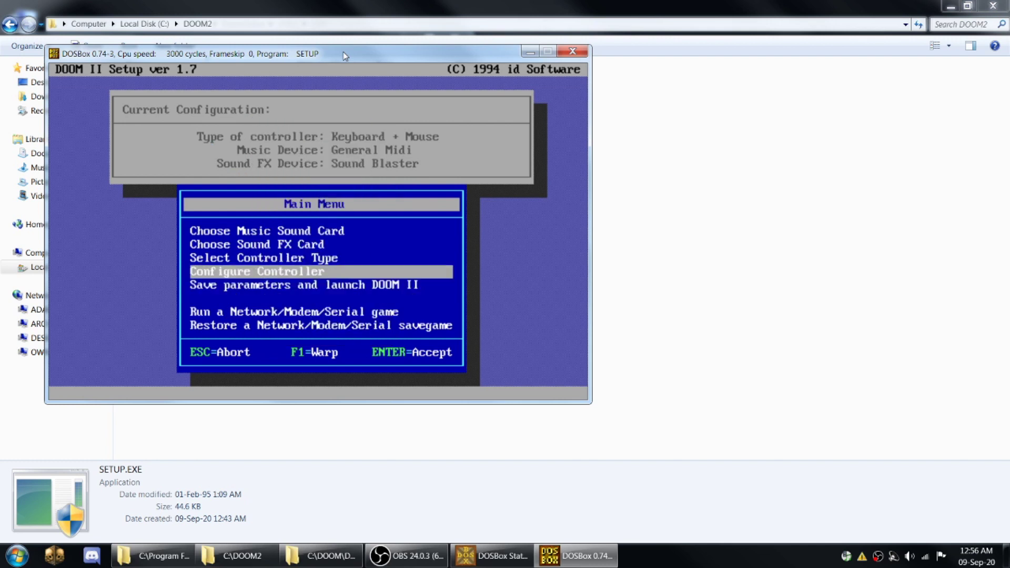
{"action": "key", "text": "Up"}
{"action": "key", "text": "Up"}
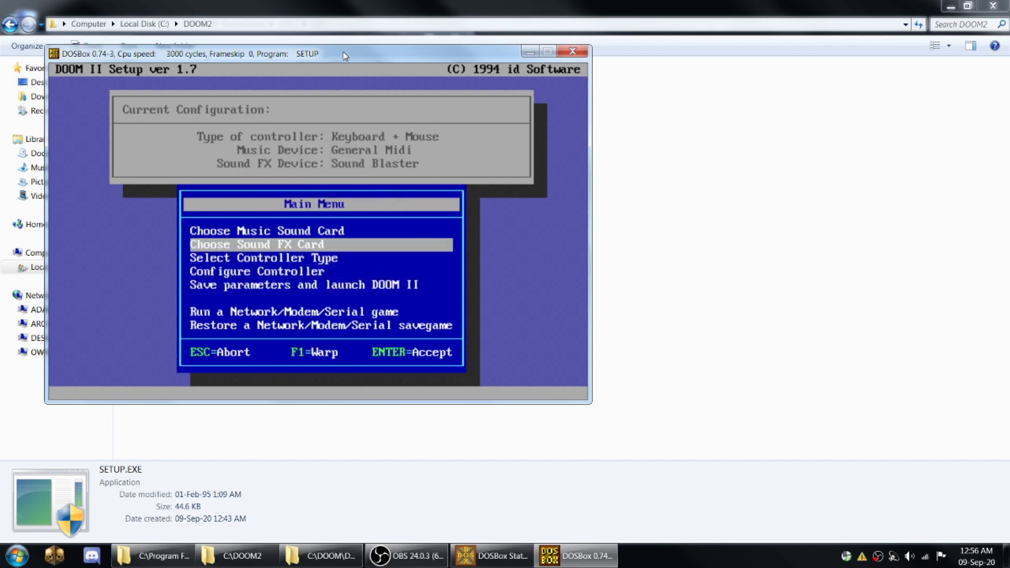
{"action": "key", "text": "Down"}
{"action": "key", "text": "Down"}
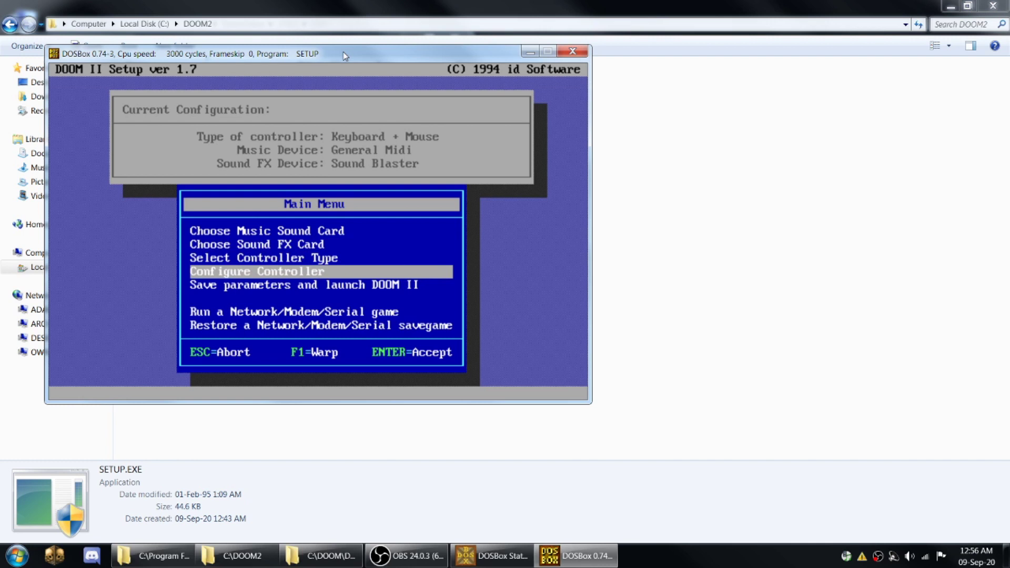
{"action": "key", "text": "Return"}
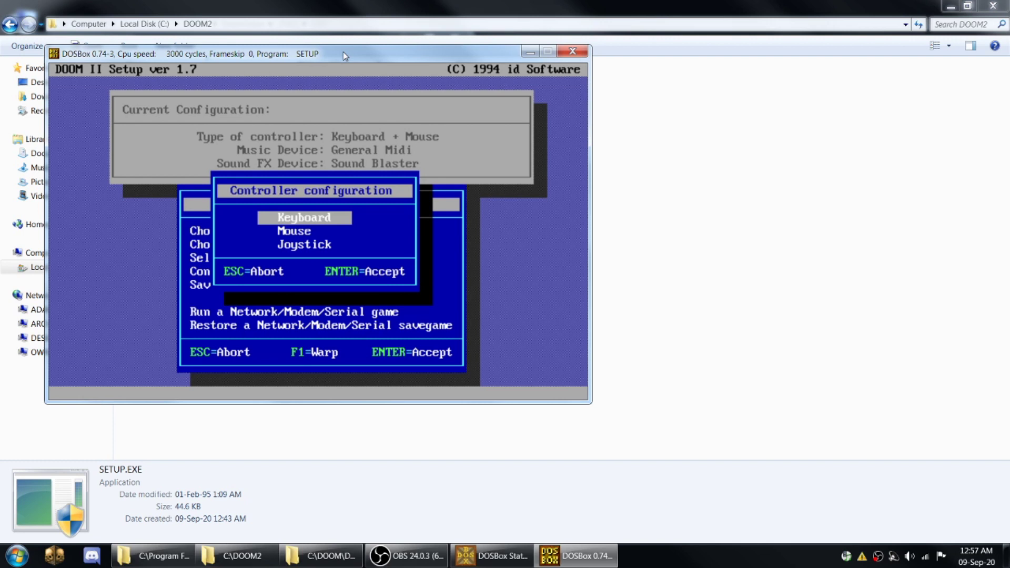
{"action": "key", "text": "Down"}
{"action": "key", "text": "Up"}
{"action": "key", "text": "Return"}
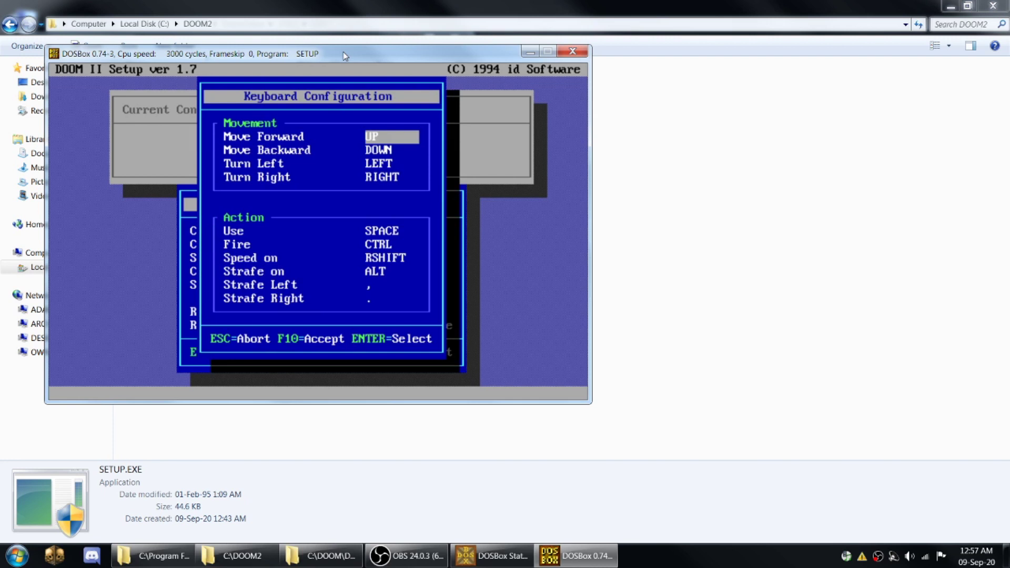
{"action": "key", "text": "Return"}
{"action": "key", "text": "w"}
{"action": "key", "text": "Down"}
{"action": "key", "text": "Return"}
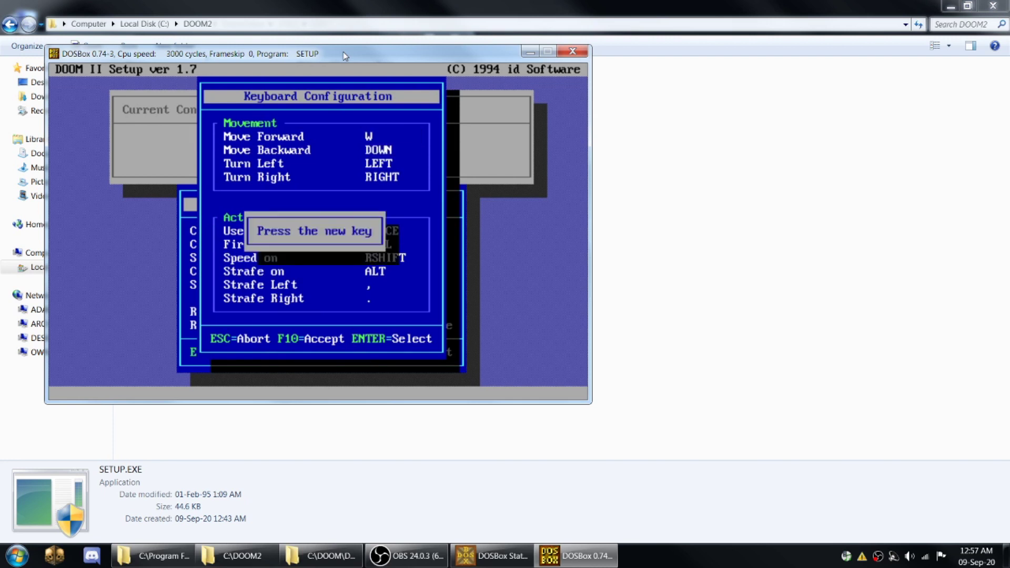
{"action": "key", "text": "s"}
Review the keys assigned to Use, Fire, Speed on and Strafe on in the keyboard configuration
{"action": "key", "text": "Down"}
{"action": "key", "text": "Down"}
{"action": "key", "text": "Down"}
{"action": "key", "text": "Down"}
{"action": "key", "text": "Up"}
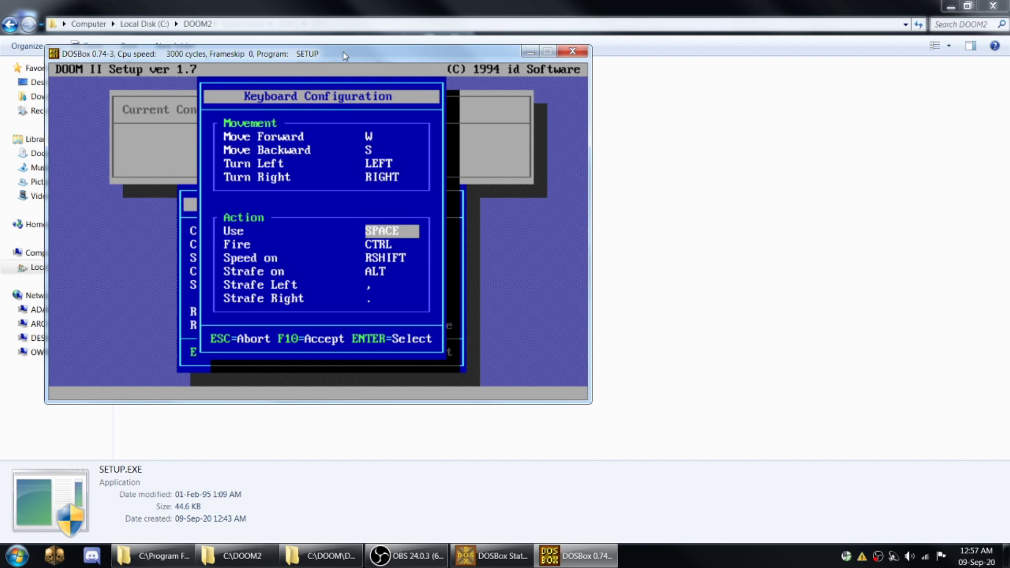
{"action": "key", "text": "Down"}
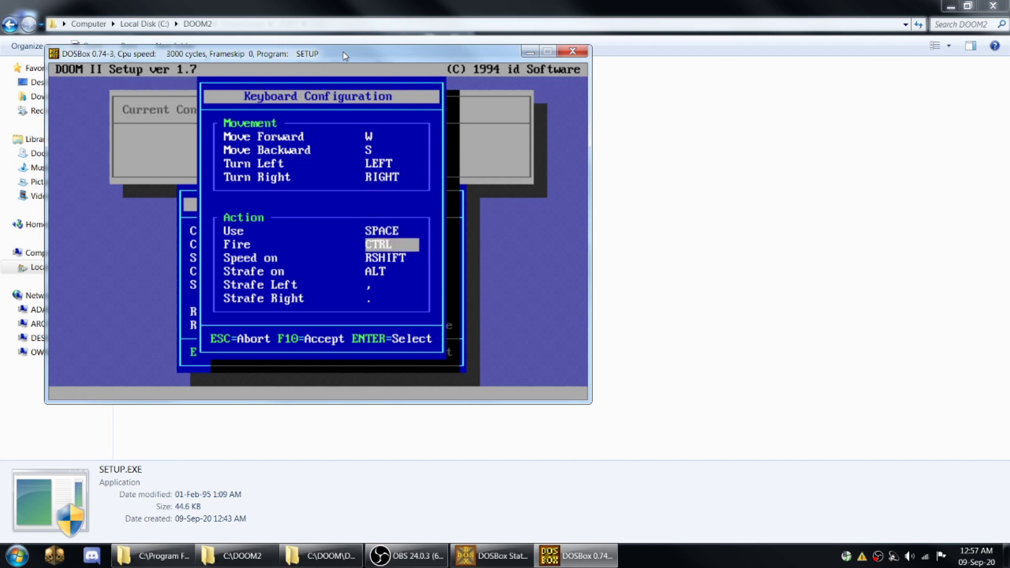
{"action": "key", "text": "Up"}
{"action": "key", "text": "Down"}
{"action": "key", "text": "Down"}
{"action": "key", "text": "Up"}
{"action": "key", "text": "Down"}
{"action": "key", "text": "Down"}
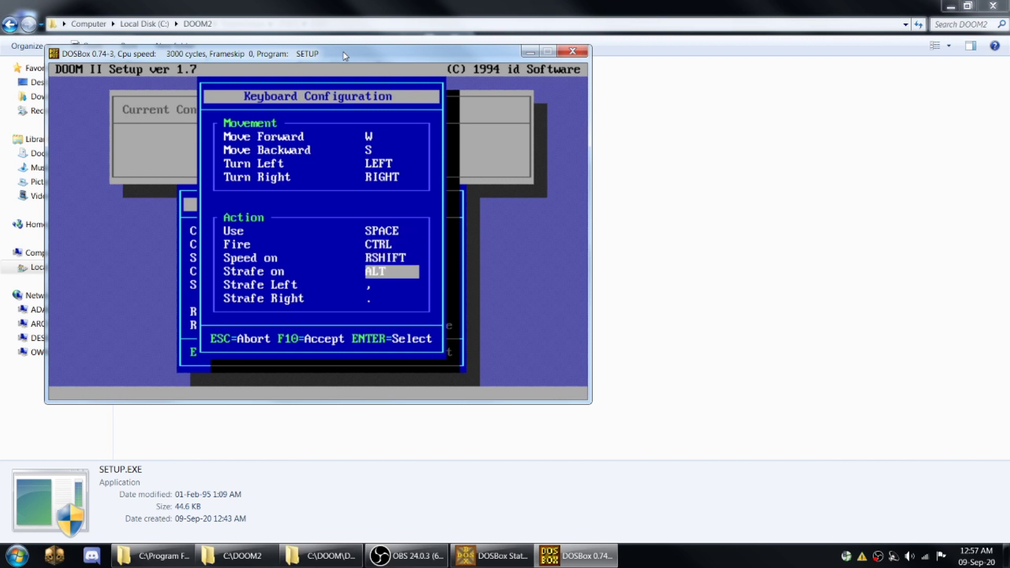
Assign A to Strafe Left and D to Strafe Right, and accept the keyboard configuration
{"action": "key", "text": "Down"}
{"action": "key", "text": "Return"}
{"action": "key", "text": "a"}
{"action": "key", "text": "Down"}
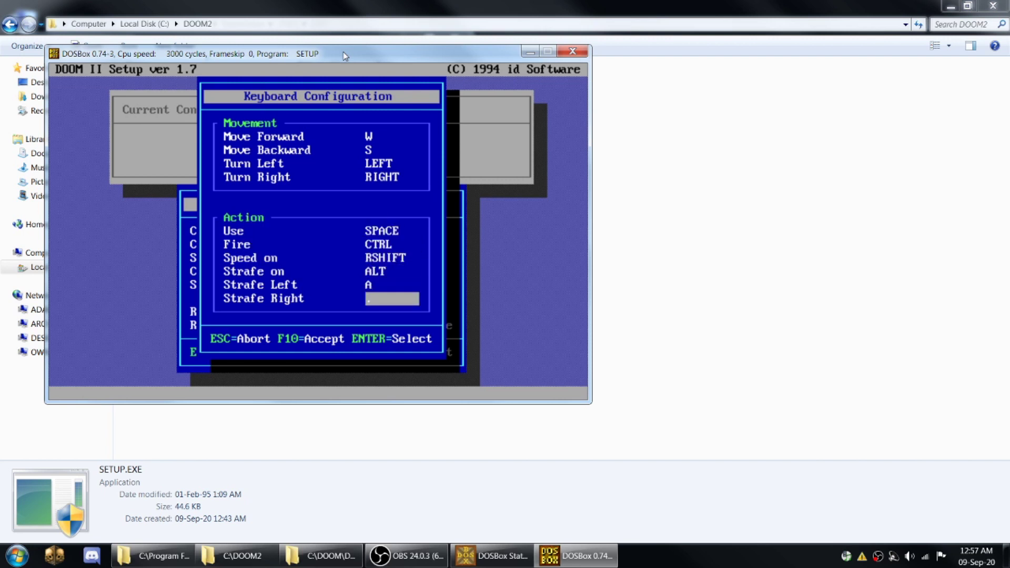
{"action": "key", "text": "Return"}
{"action": "key", "text": "d"}
{"action": "key", "text": "F10"}
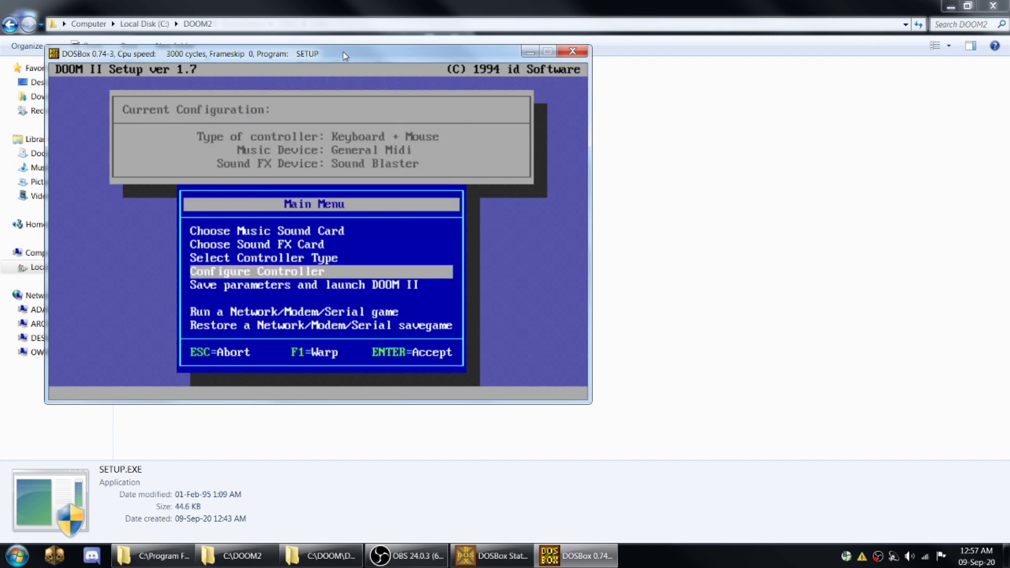
Review the mouse assignments for Fire Weapon, Move Forward and Strafe On, and accept the mouse configuration
{"action": "key", "text": "Return"}
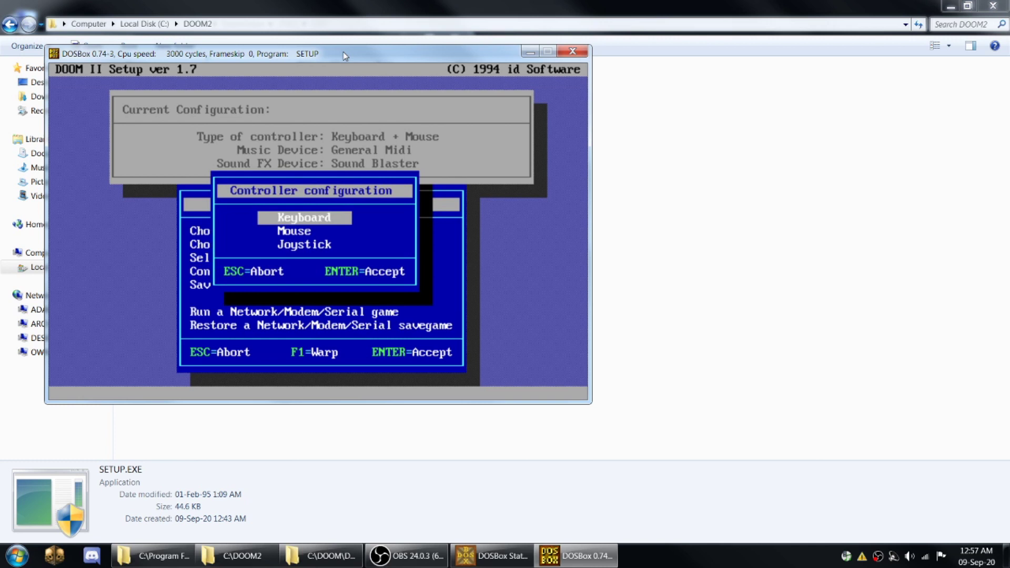
{"action": "key", "text": "Down"}
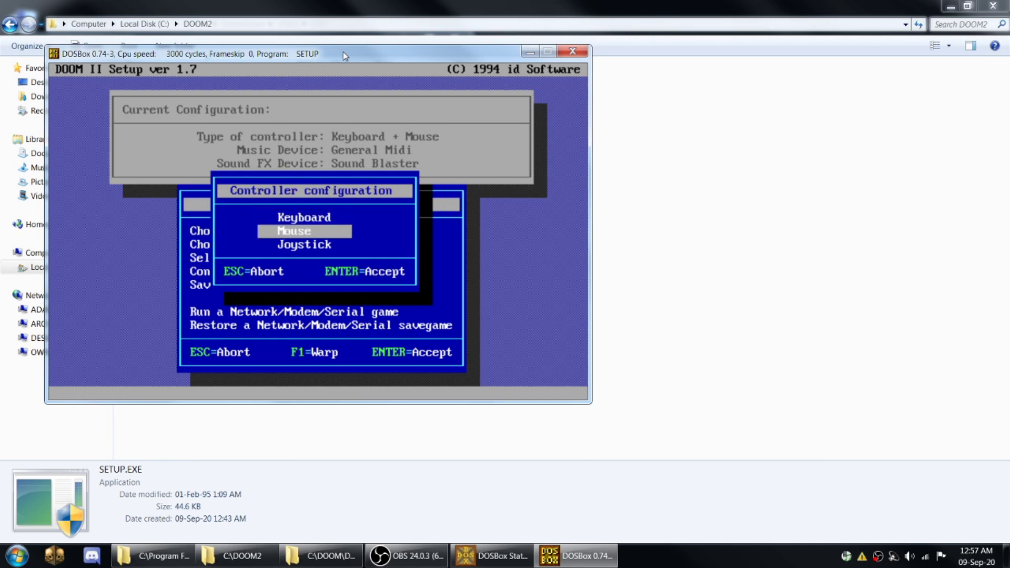
{"action": "key", "text": "Return"}
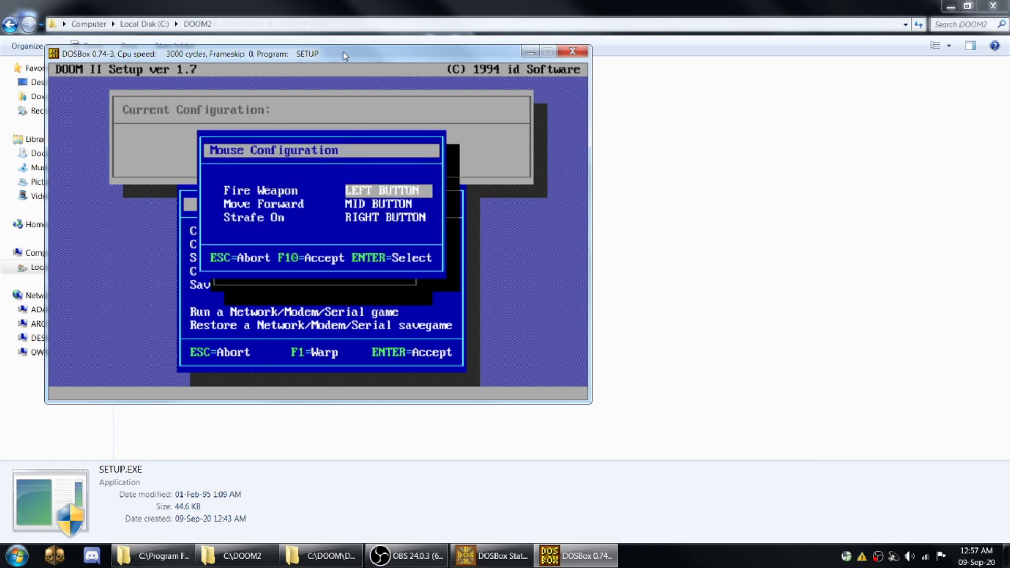
{"action": "key", "text": "Down"}
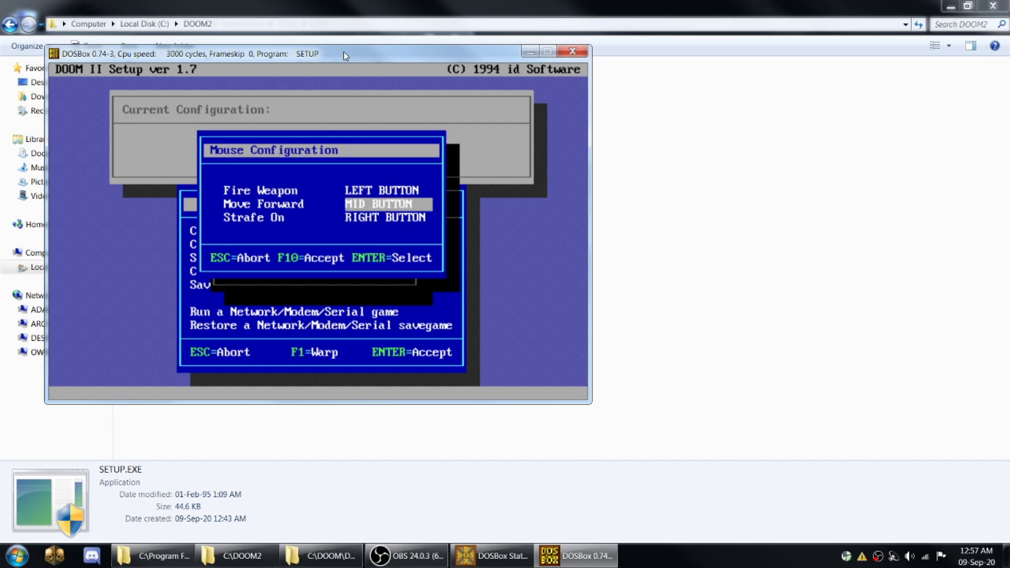
{"action": "key", "text": "Down"}
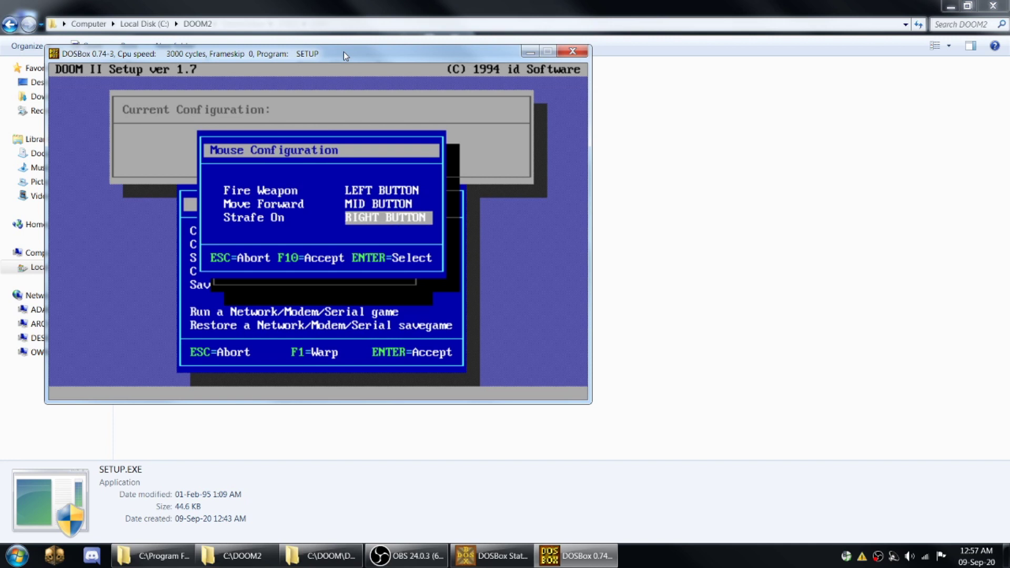
{"action": "key", "text": "F10"}
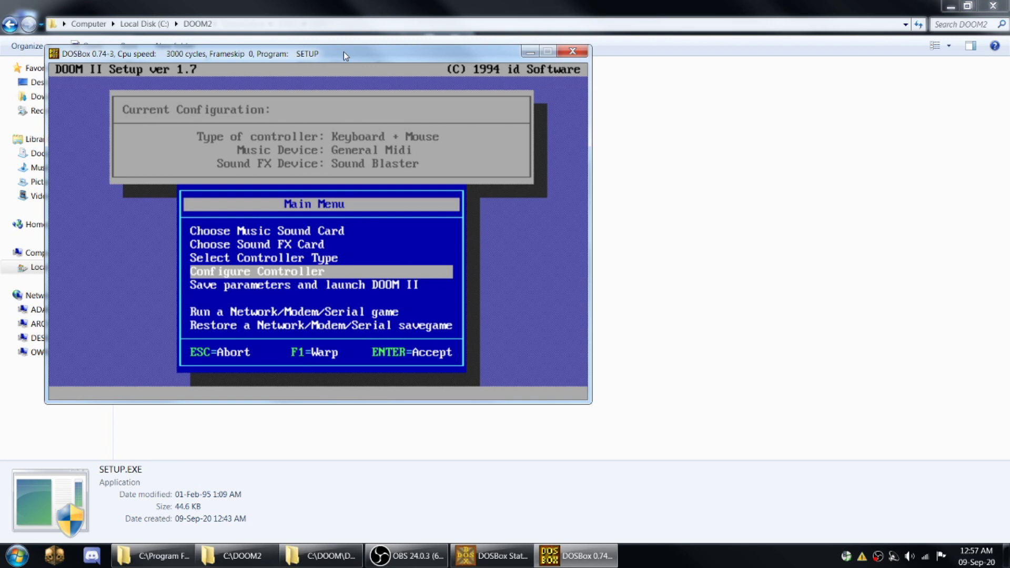
Save the setup parameters and launch DOOM II
{"action": "key", "text": "Down"}
{"action": "key", "text": "Return"}
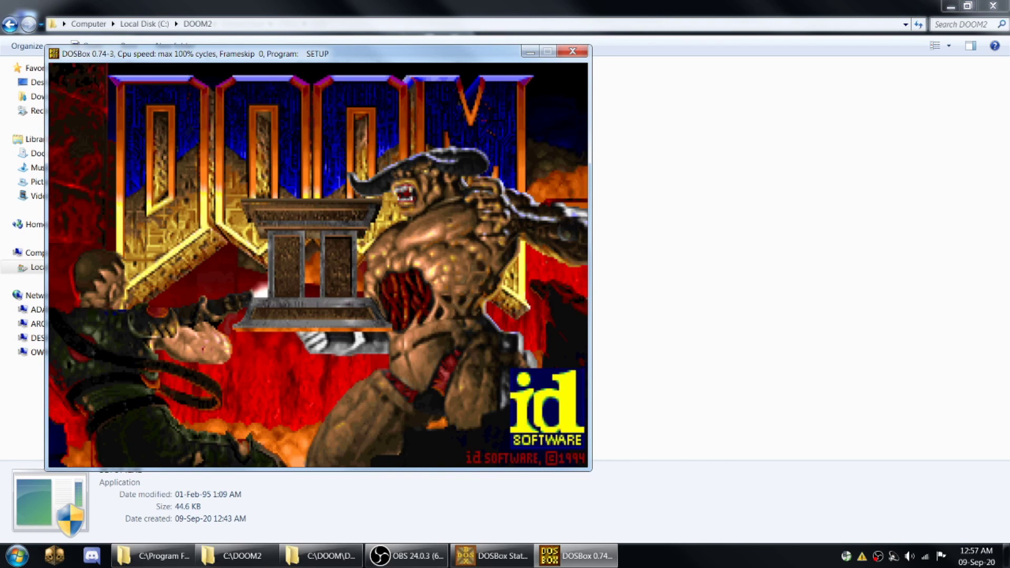
{"action": "key", "text": "alt+Tab"}
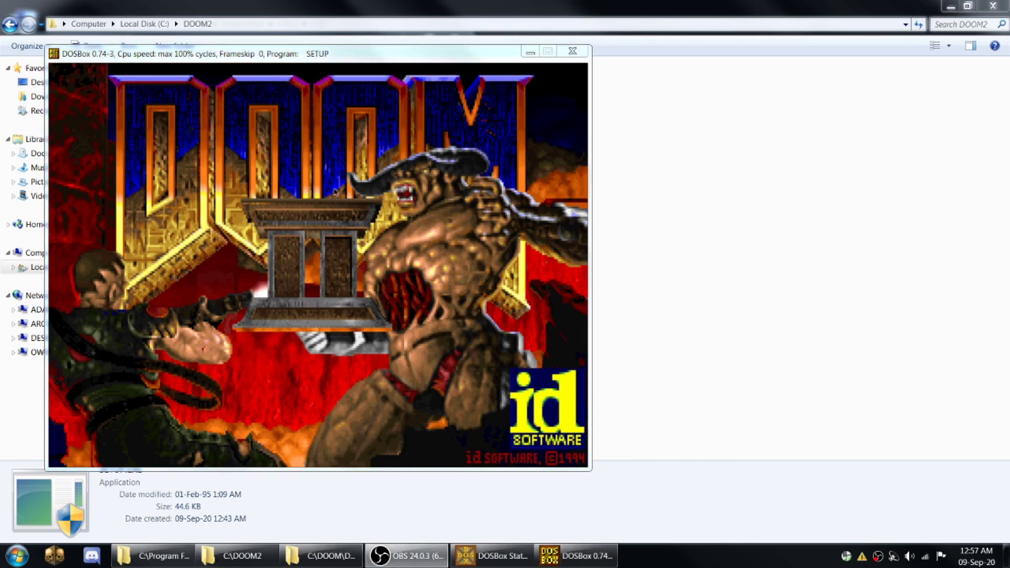
{"action": "key", "text": "alt+Tab"}
Open the game's Options screen and look over its settings
{"action": "key", "text": "Escape"}
{"action": "key", "text": "Up"}
{"action": "key", "text": "Up"}
{"action": "key", "text": "Up"}
{"action": "key", "text": "Up"}
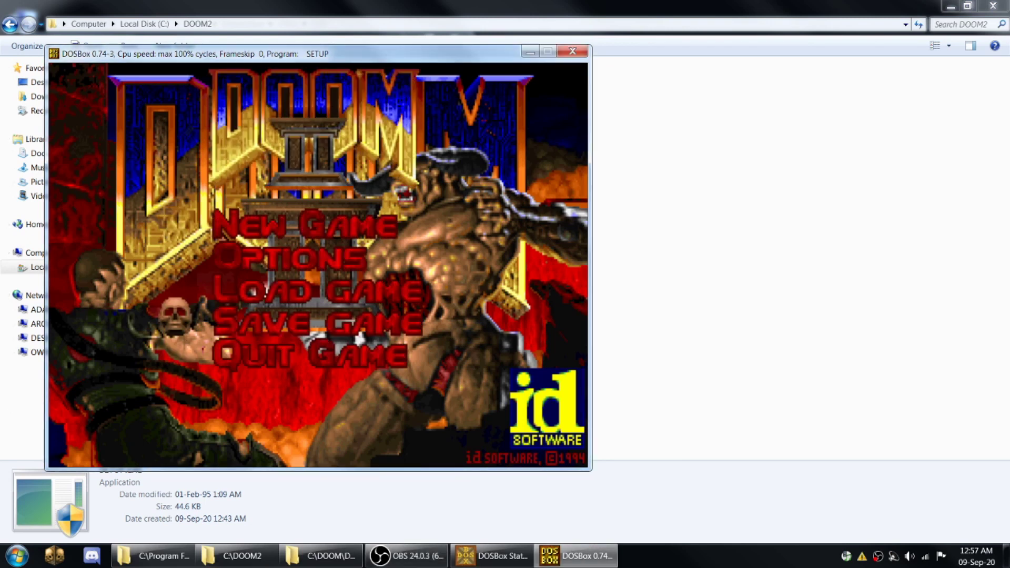
{"action": "key", "text": "Return"}
{"action": "key", "text": "Up"}
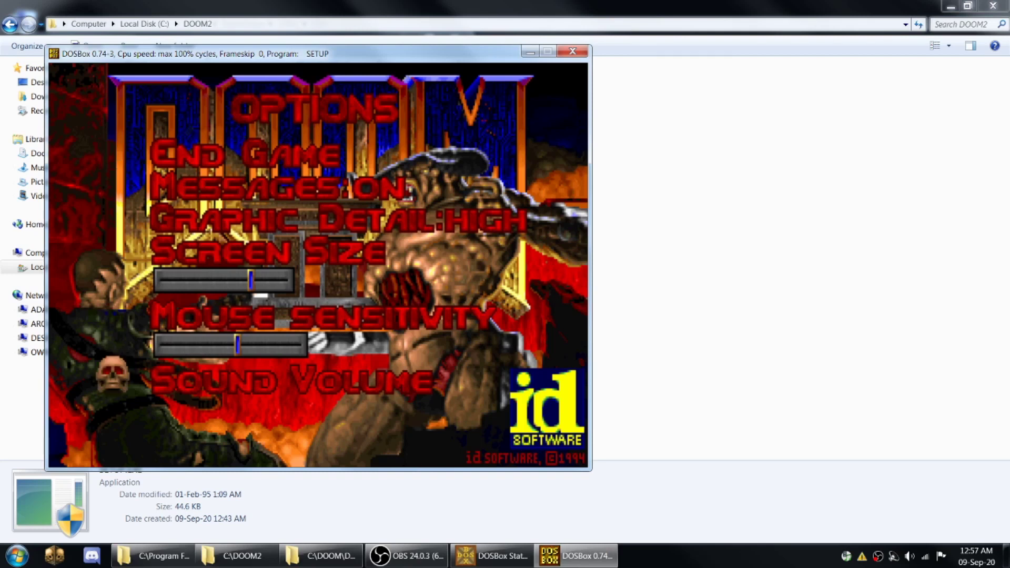
{"action": "key", "text": "Escape"}
Quit DOOM II to DOS and return to the C:\DOOM2 folder in Explorer
{"action": "key", "text": "Escape"}
{"action": "key", "text": "Down"}
{"action": "key", "text": "Down"}
{"action": "key", "text": "Down"}
{"action": "key", "text": "Return"}
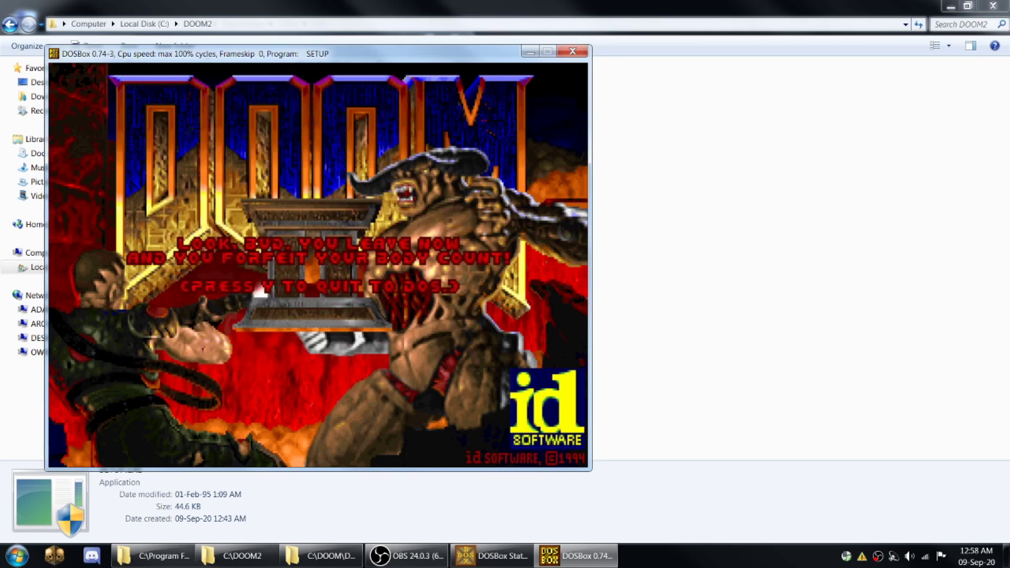
{"action": "key", "text": "y"}
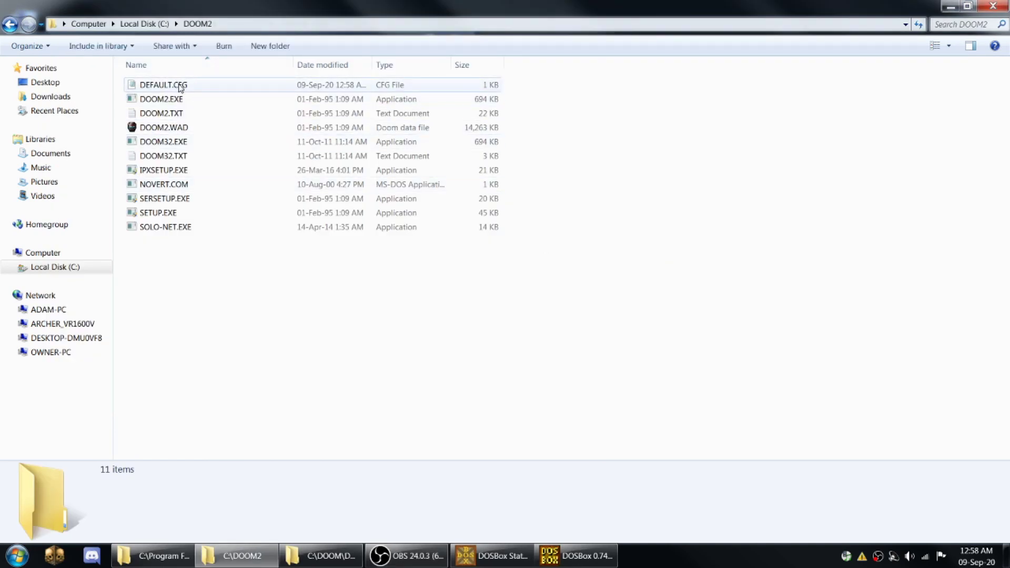
{"action": "left_click", "coordinate": [173, 99]}
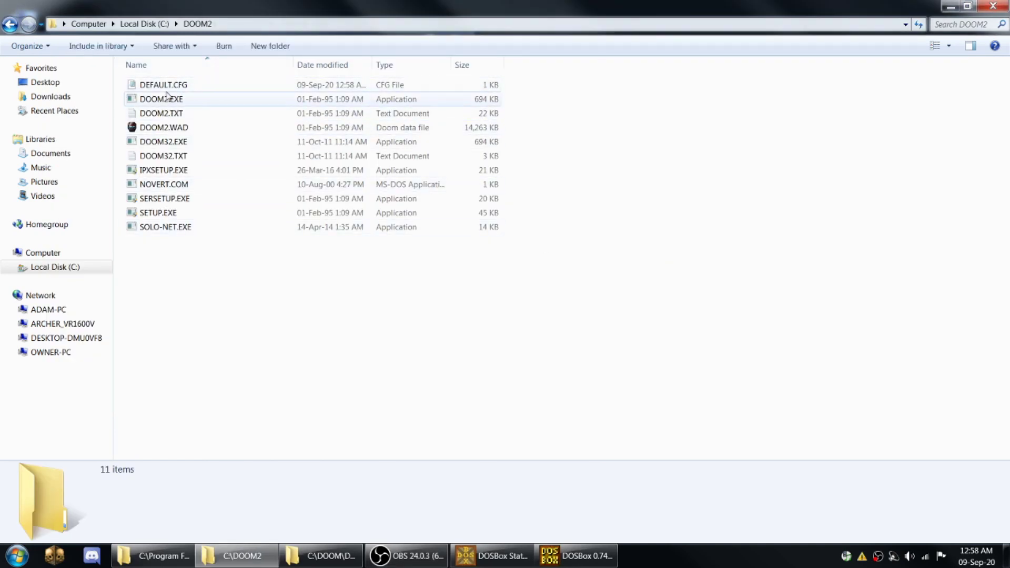
Open DEFAULT.CFG in Notepad, set joyb_speed to 29, and save the file on closing
{"action": "double_click", "coordinate": [174, 85]}
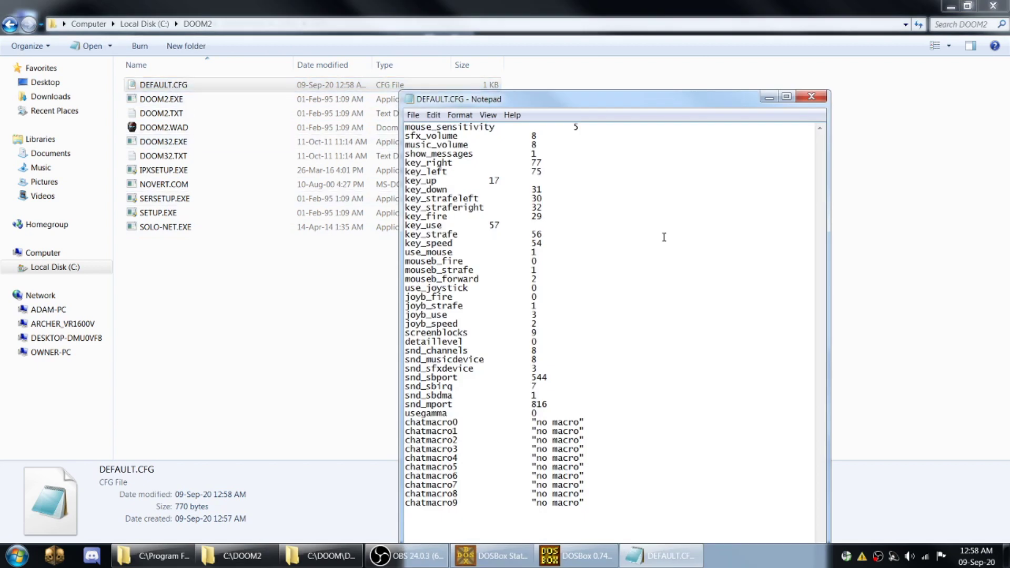
{"action": "left_click", "coordinate": [583, 128]}
{"action": "left_click", "coordinate": [582, 144]}
{"action": "left_click_drag", "start_coordinate": [543, 323], "coordinate": [401, 324]}
{"action": "left_click", "coordinate": [553, 326]}
{"action": "key", "text": "BackSpace"}
{"action": "type", "text": "31"}
{"action": "key", "text": "BackSpace"}
{"action": "key", "text": "BackSpace"}
{"action": "type", "text": "29"}
{"action": "left_click", "coordinate": [816, 101]}
{"action": "left_click", "coordinate": [489, 289]}
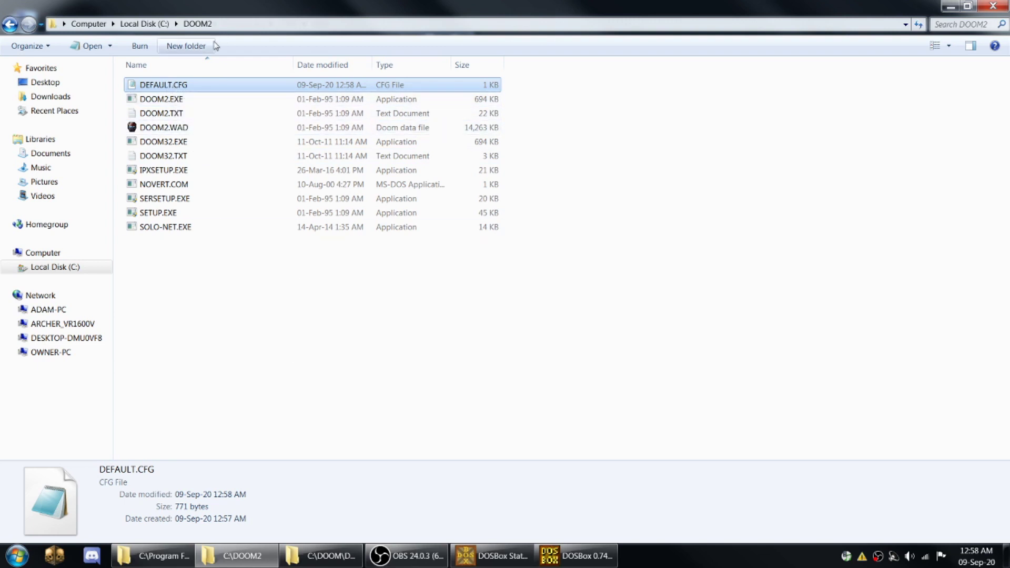
{"action": "left_click", "coordinate": [171, 213]}
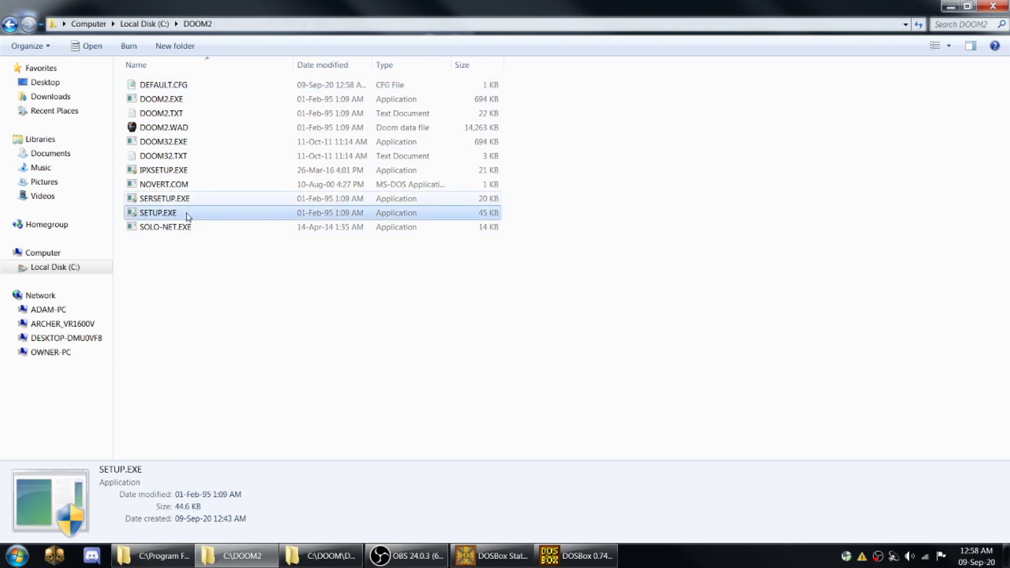
{"action": "left_click", "coordinate": [167, 86]}
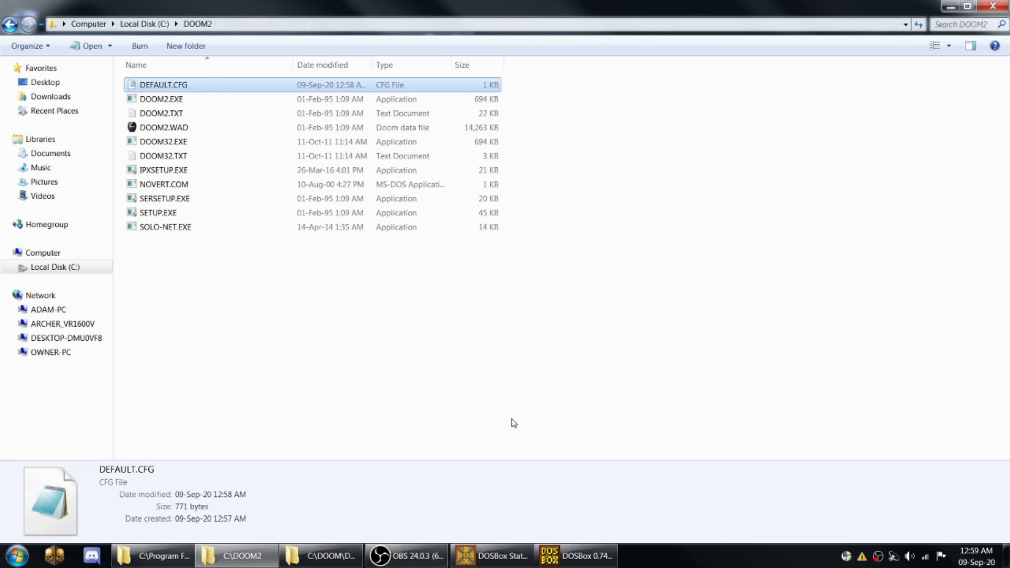
{"action": "left_click", "coordinate": [314, 304]}
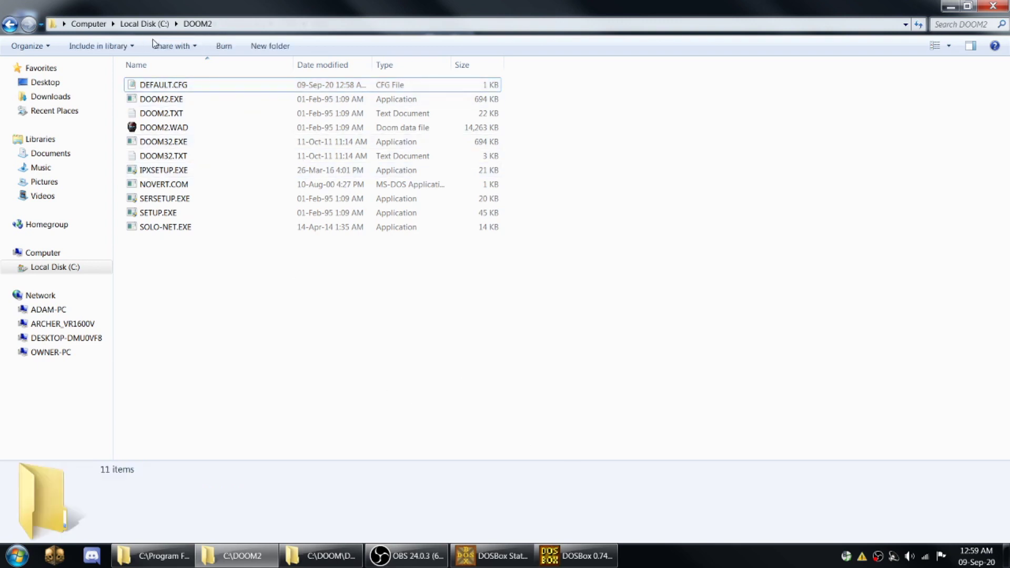
{"action": "left_click", "coordinate": [578, 556]}
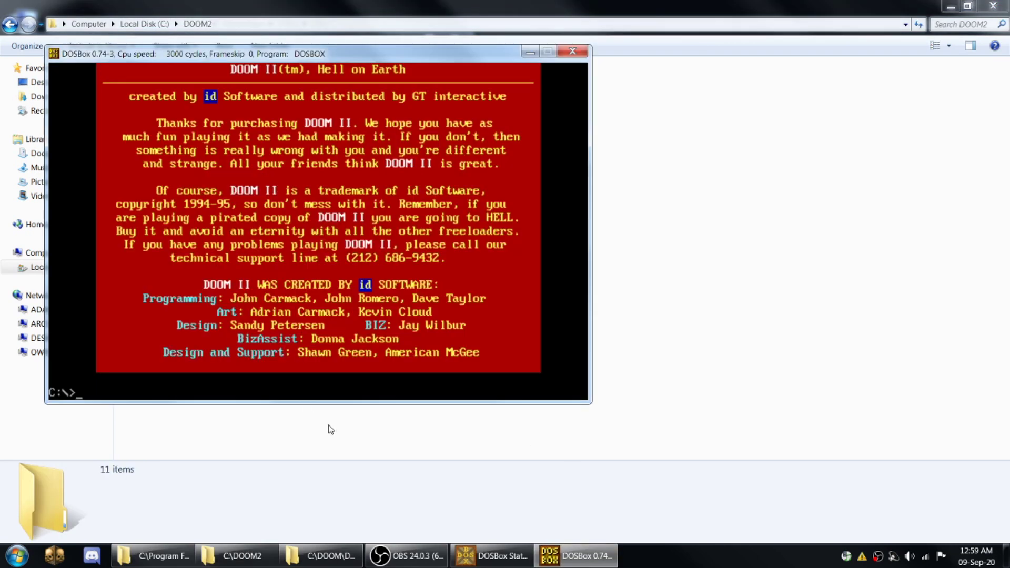
{"action": "left_click", "coordinate": [304, 453]}
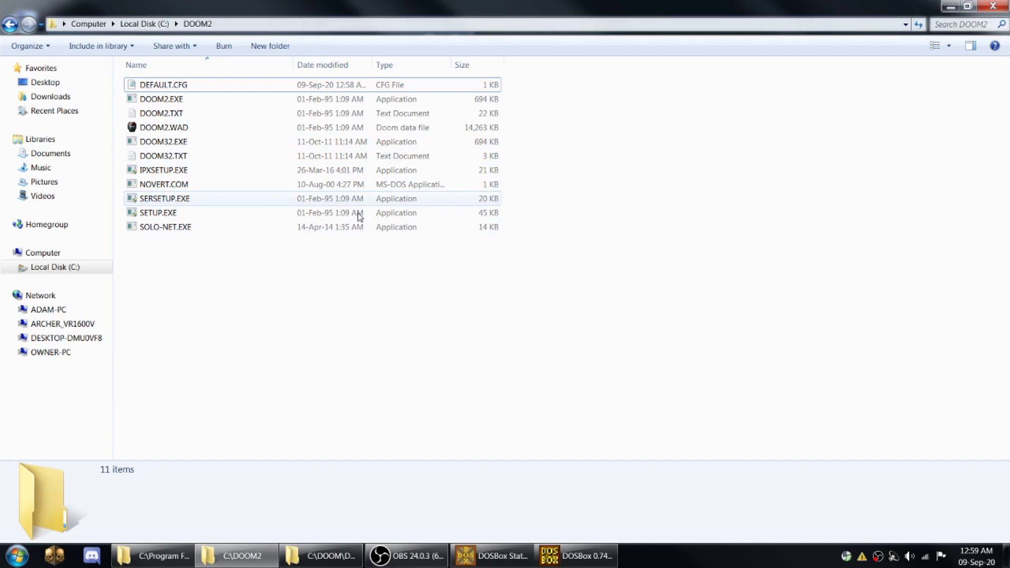
{"action": "left_click", "coordinate": [199, 143]}
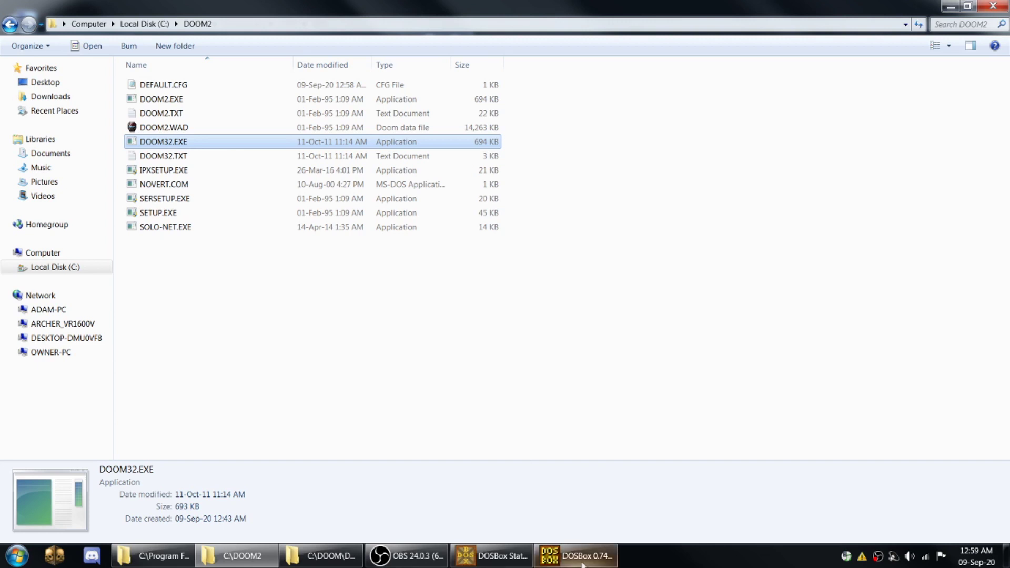
Copy CWSDPMI.EXE, DEHACKED.EXE, DEHPICK.EXE and DEHMAKE.BAT from the C:\DOOM\DoomClean\UTILS\DEH folder
{"action": "left_click", "coordinate": [298, 555]}
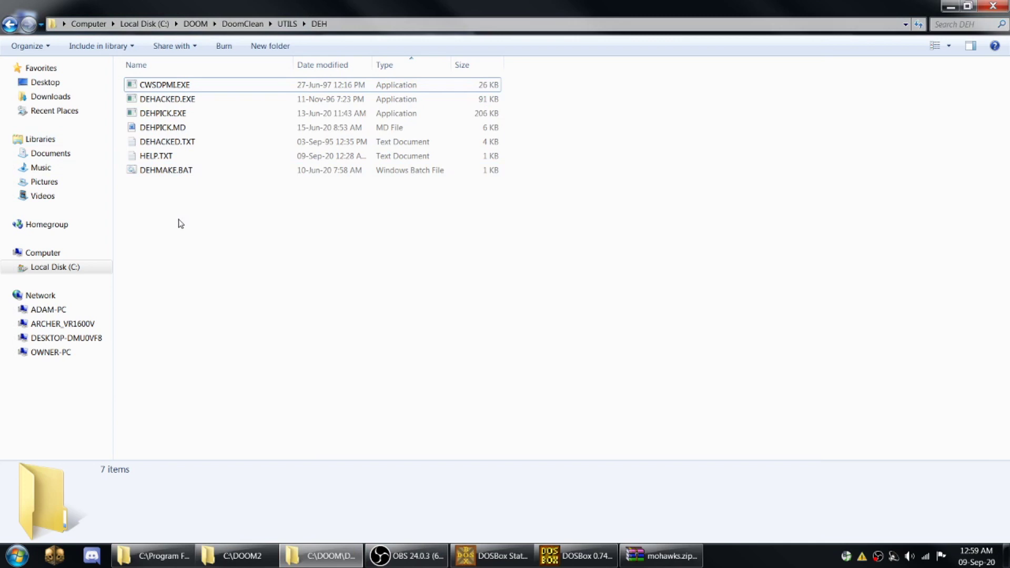
{"action": "left_click", "coordinate": [287, 24]}
{"action": "double_click", "coordinate": [162, 86]}
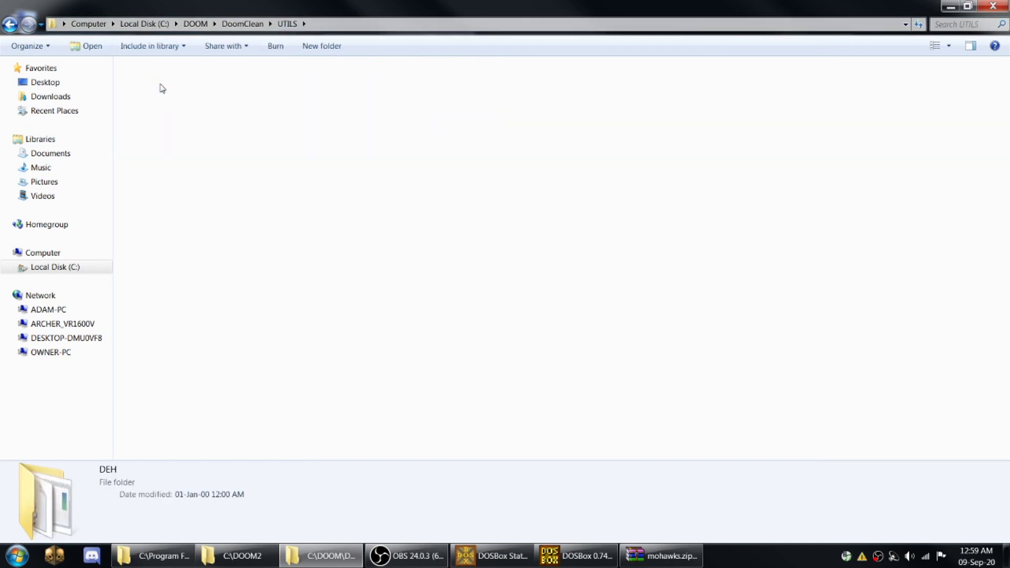
{"action": "left_click_drag", "start_coordinate": [214, 240], "coordinate": [173, 84]}
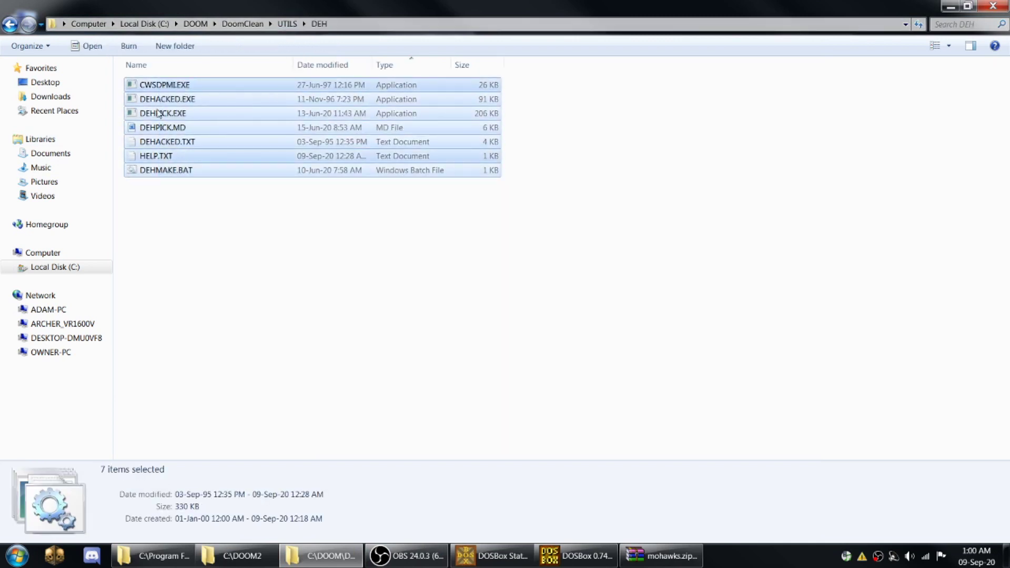
{"action": "left_click", "coordinate": [172, 200]}
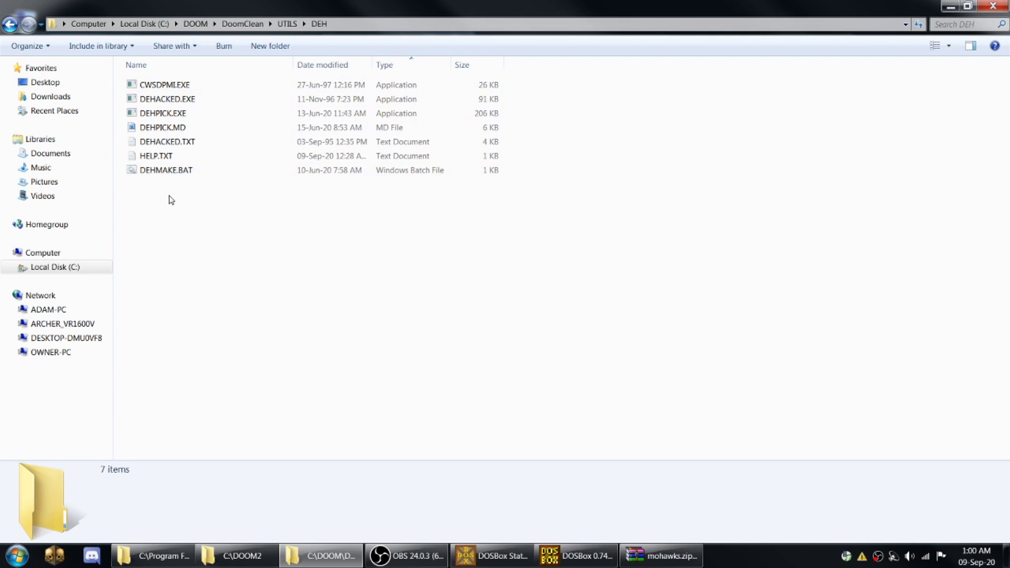
{"action": "left_click", "coordinate": [164, 117]}
{"action": "left_click", "coordinate": [166, 100], "text": "ctrl"}
{"action": "left_click", "coordinate": [165, 85], "text": "ctrl"}
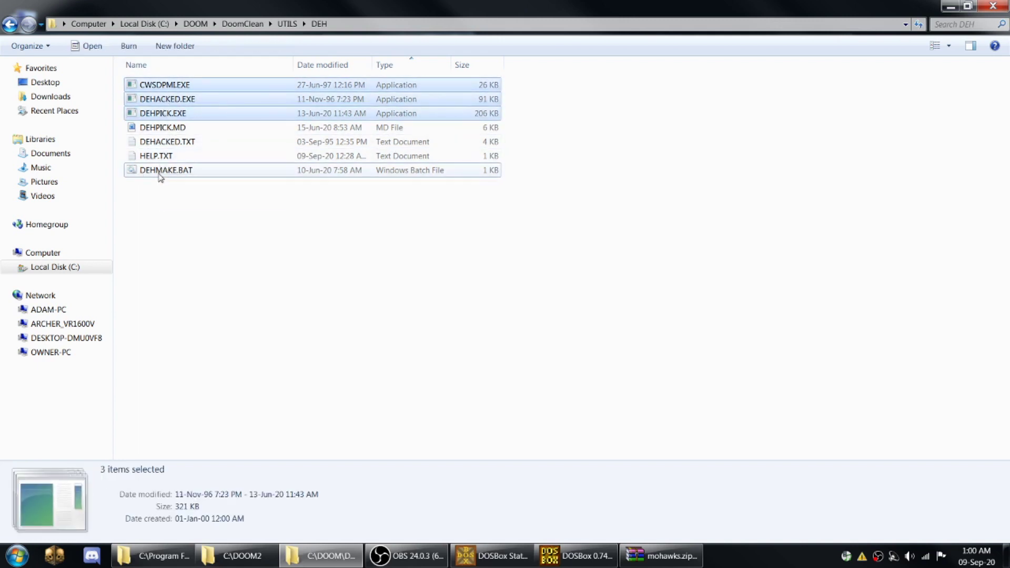
{"action": "left_click", "coordinate": [174, 171], "text": "ctrl"}
{"action": "right_click", "coordinate": [176, 171]}
{"action": "left_click", "coordinate": [203, 337]}
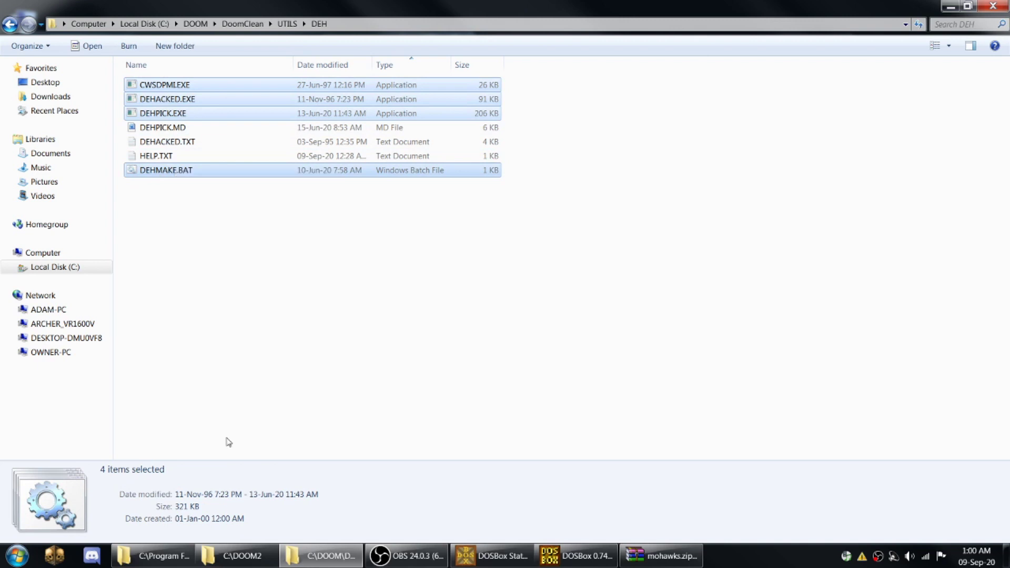
Paste the copied DeHackEd files into the C:\DOOM2 folder
{"action": "left_click", "coordinate": [237, 555]}
{"action": "left_click", "coordinate": [262, 305]}
{"action": "right_click", "coordinate": [262, 305]}
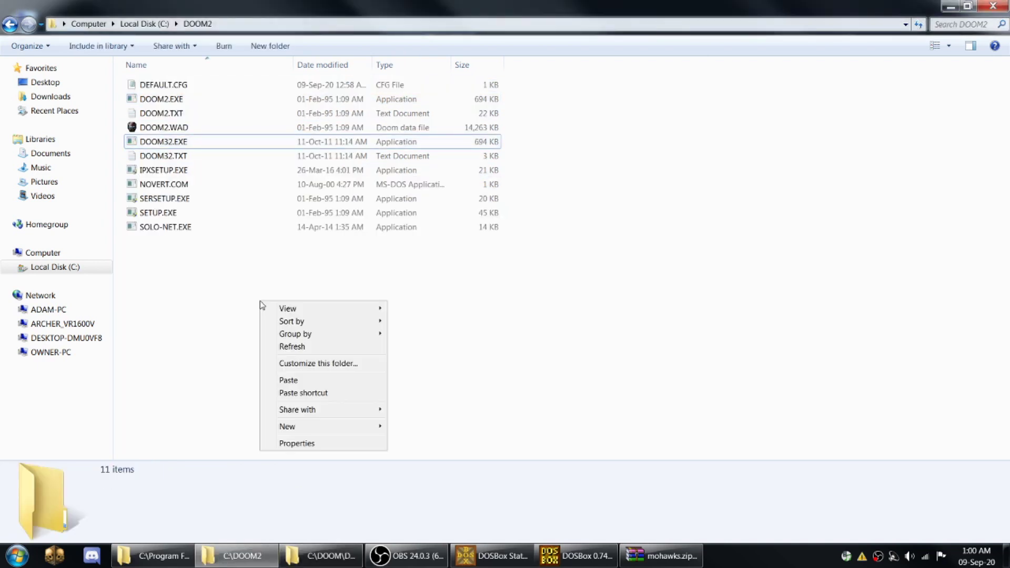
{"action": "left_click", "coordinate": [289, 379]}
{"action": "left_click", "coordinate": [341, 361]}
Extract mohawks.deh and mohawks.wad from mohawks.zip in WinRAR into the C:\DOOM2 folder
{"action": "left_click", "coordinate": [663, 555]}
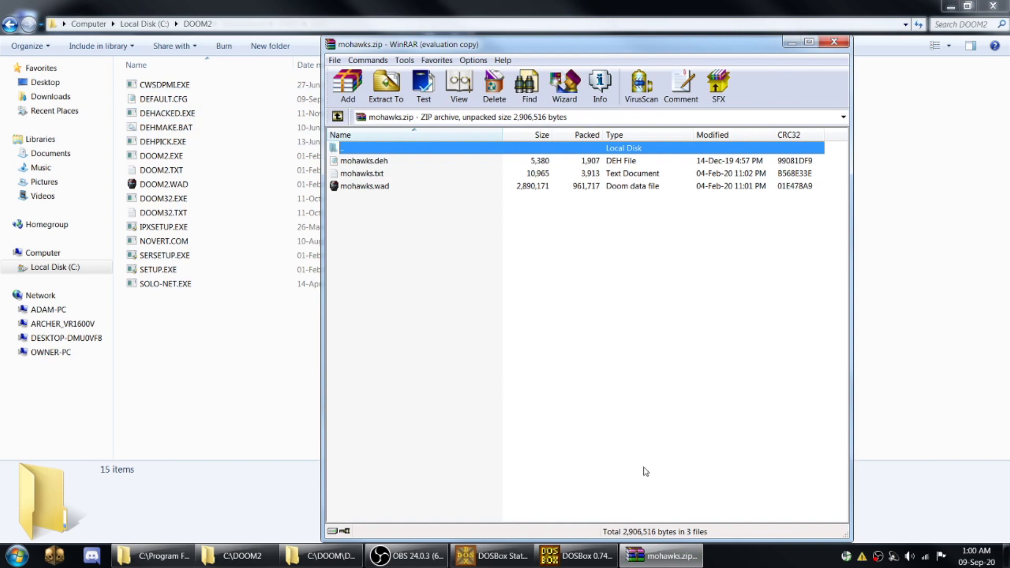
{"action": "left_click", "coordinate": [376, 161]}
{"action": "left_click", "coordinate": [376, 187]}
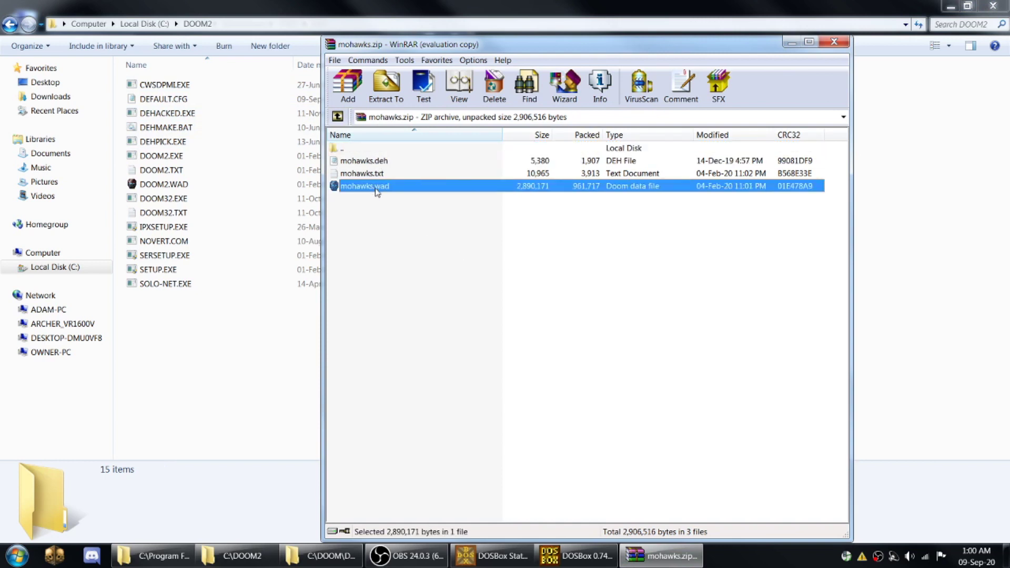
{"action": "left_click", "coordinate": [377, 166]}
{"action": "left_click", "coordinate": [380, 208]}
{"action": "left_click", "coordinate": [379, 187]}
{"action": "left_click", "coordinate": [379, 163], "text": "ctrl"}
{"action": "right_click", "coordinate": [373, 189]}
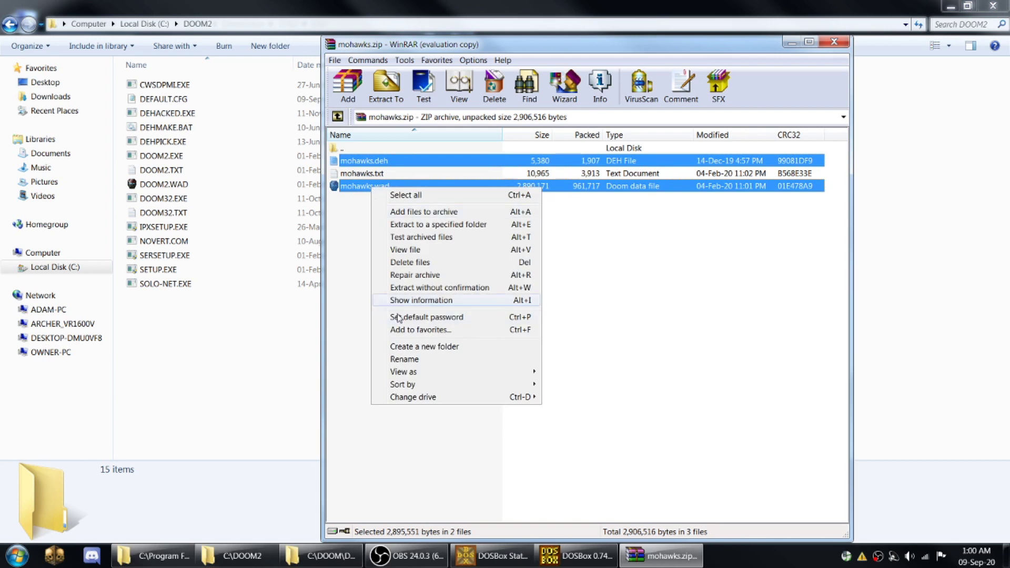
{"action": "left_click_drag", "start_coordinate": [358, 188], "coordinate": [244, 373]}
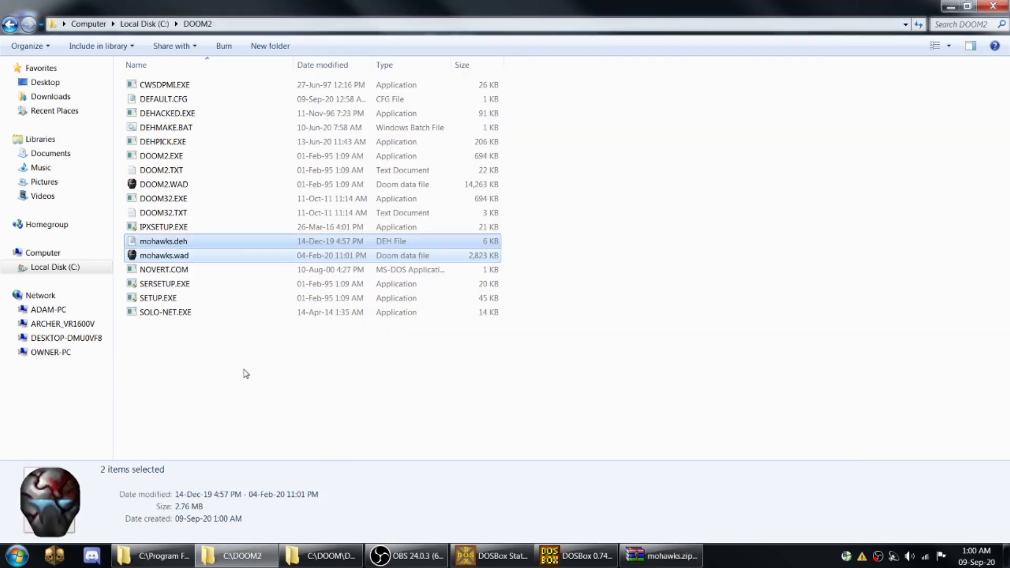
{"action": "left_click", "coordinate": [318, 397]}
Exit the running DOSBox session and start DOSBox 0.74-3 again
{"action": "left_click", "coordinate": [568, 562]}
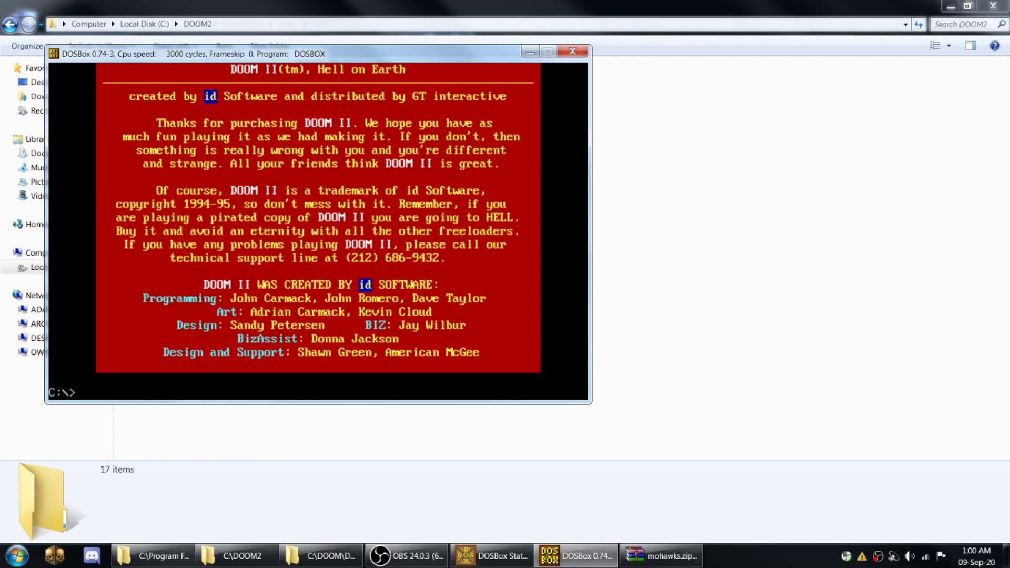
{"action": "type", "text": "exit"}
{"action": "key", "text": "Return"}
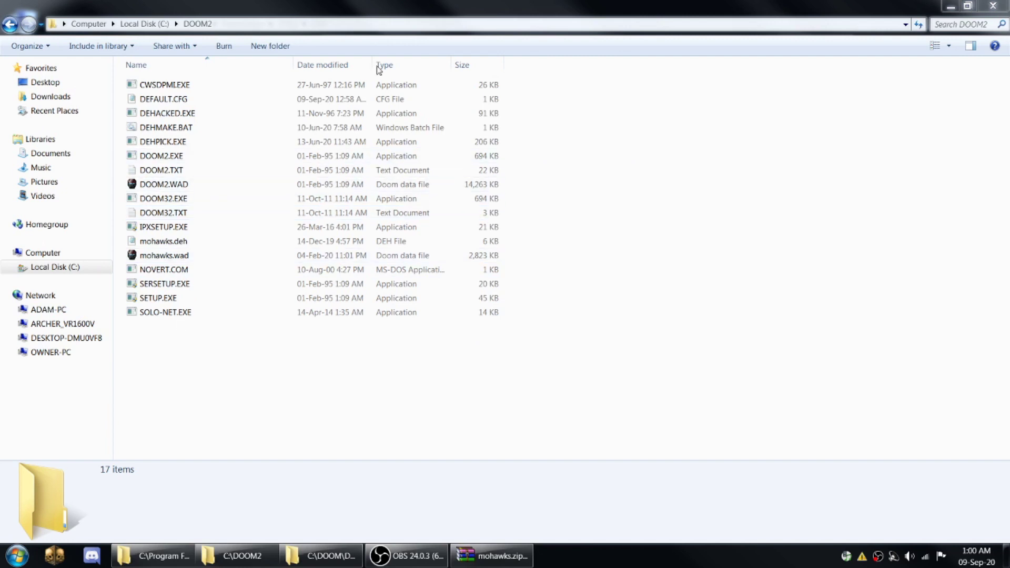
{"action": "left_click", "coordinate": [23, 559]}
{"action": "key", "text": "Escape"}
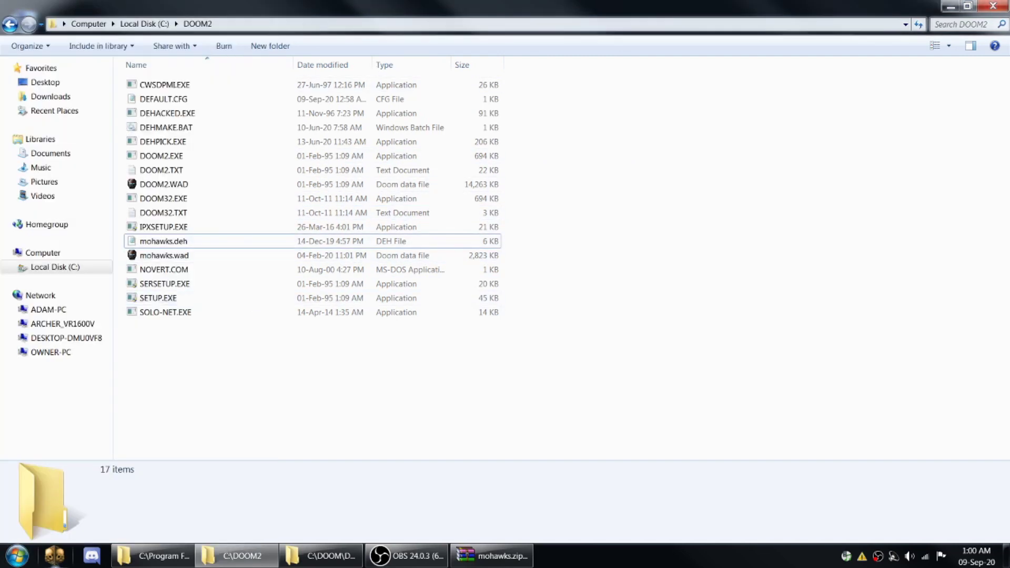
{"action": "left_click", "coordinate": [21, 558]}
{"action": "left_click", "coordinate": [83, 134]}
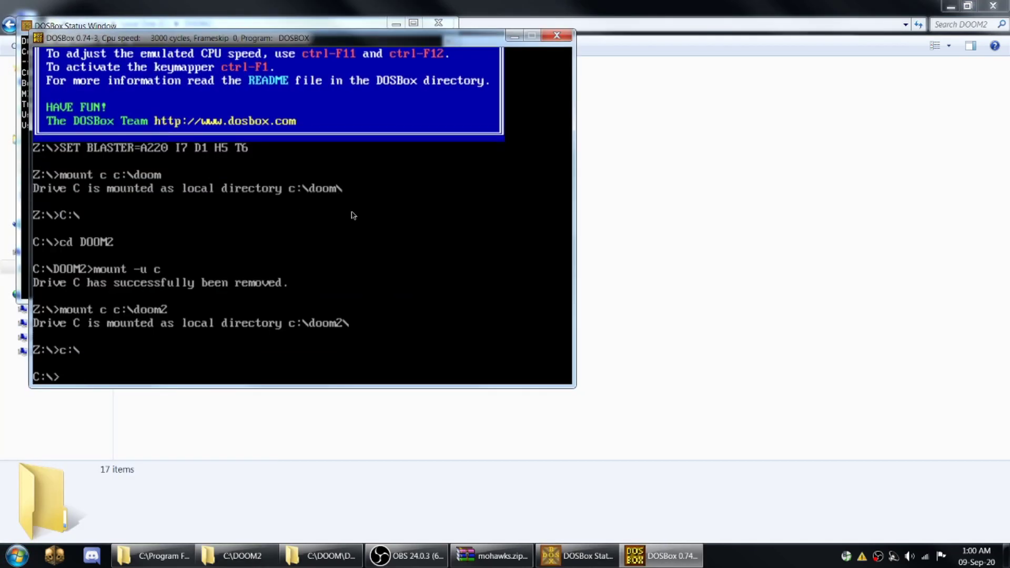
Run dehmake in DOSBox to merge mohawks.deh, agreeing to let DeHackEd edit a copy of the Doom executable
{"action": "left_click", "coordinate": [651, 431]}
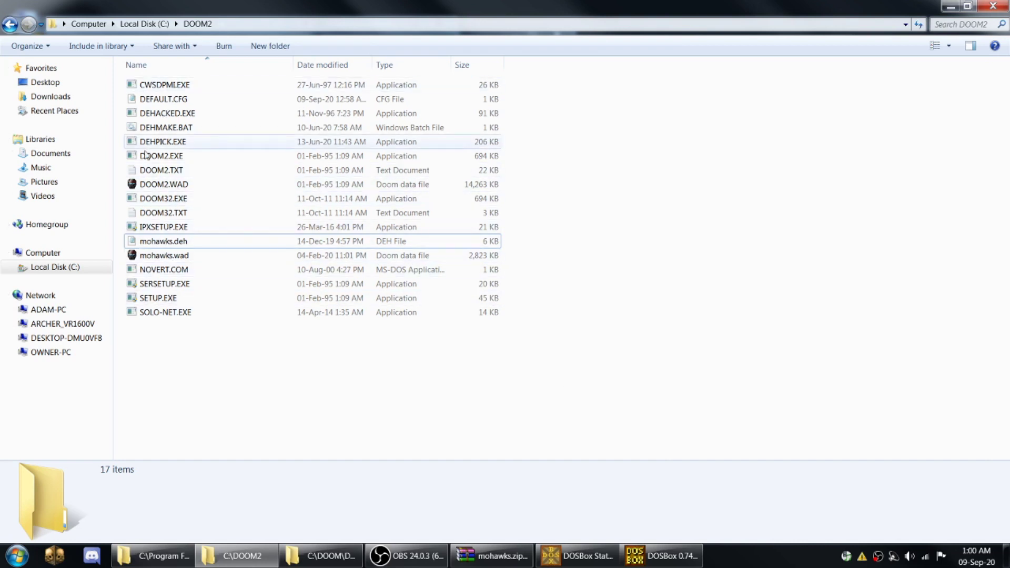
{"action": "left_click", "coordinate": [168, 244]}
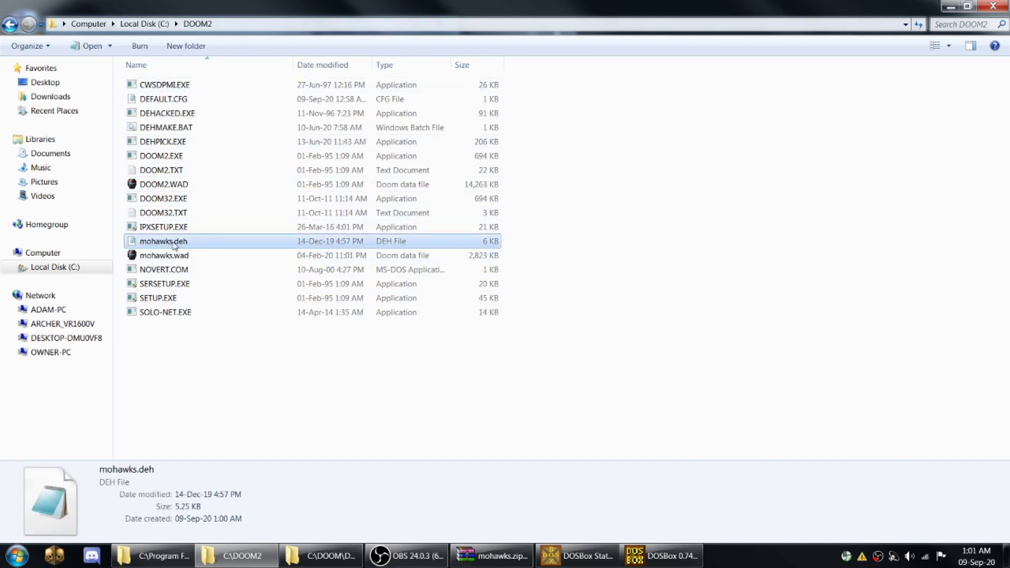
{"action": "left_click", "coordinate": [658, 555]}
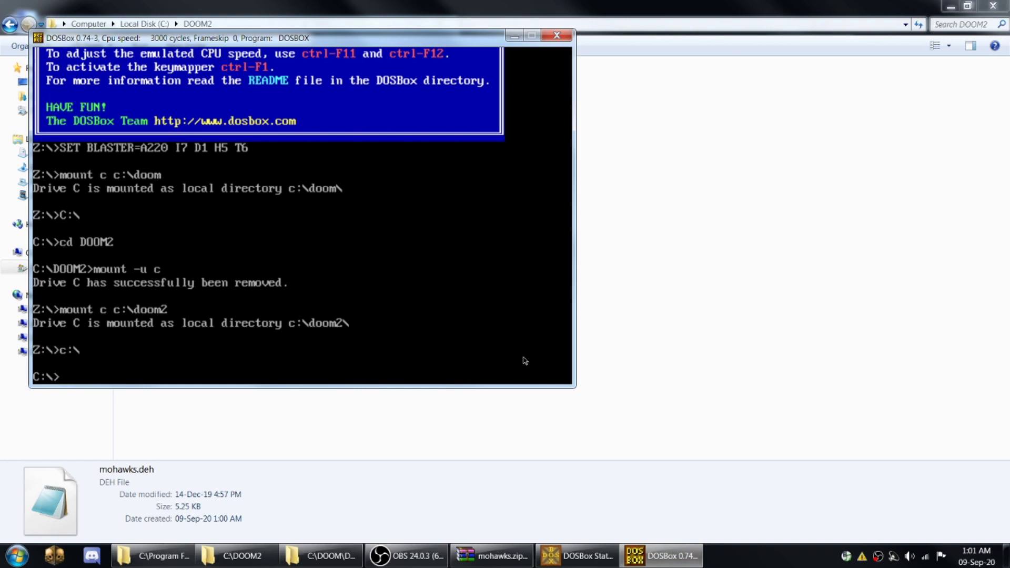
{"action": "type", "text": "dehmake"}
{"action": "key", "text": "Return"}
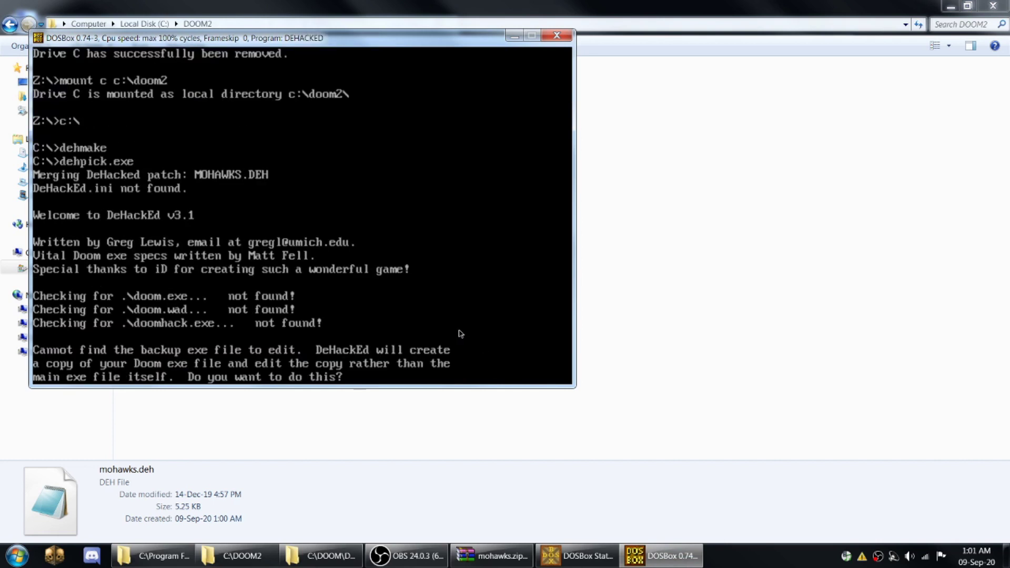
{"action": "key", "text": "y"}
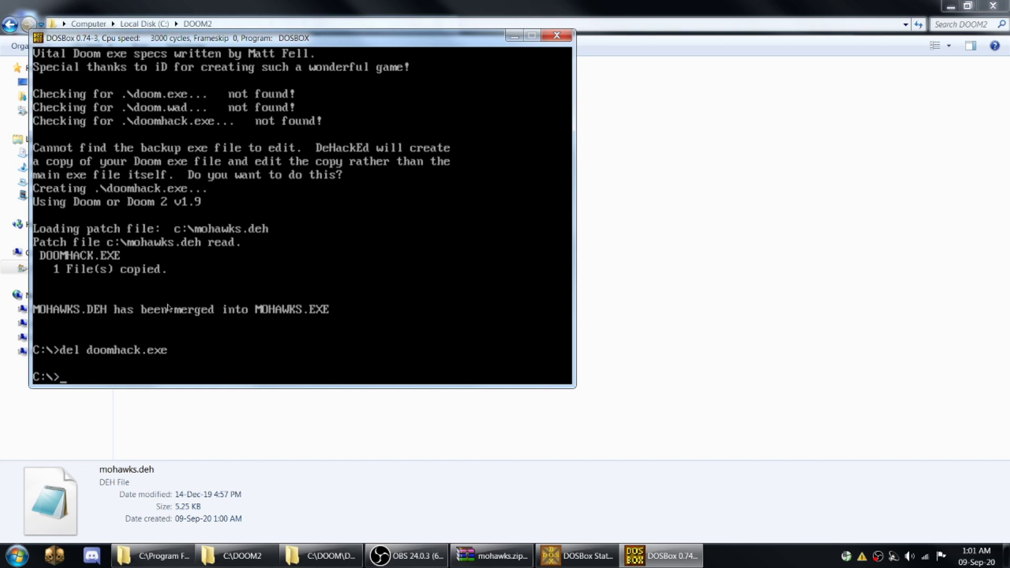
Compare the dehmake output with the mohawks executable, DEH and WAD files in the C:\DOOM2 folder
{"action": "left_click", "coordinate": [451, 419]}
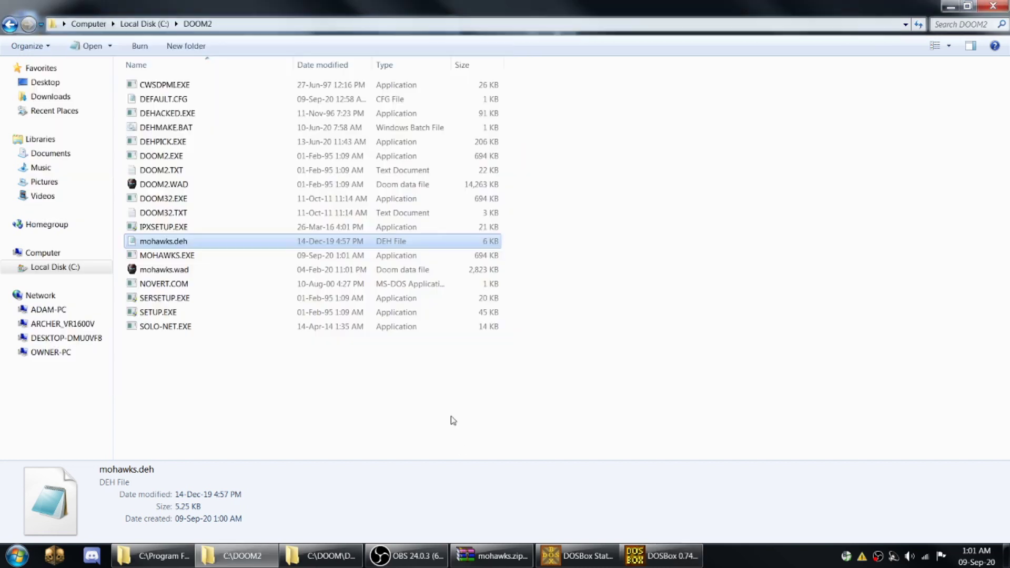
{"action": "left_click", "coordinate": [626, 558]}
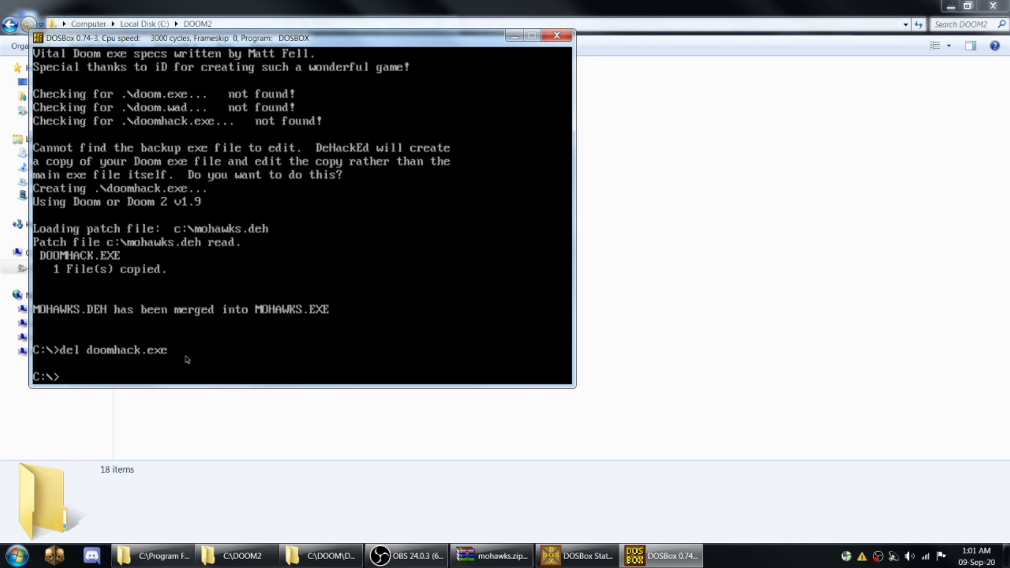
{"action": "left_click", "coordinate": [406, 435]}
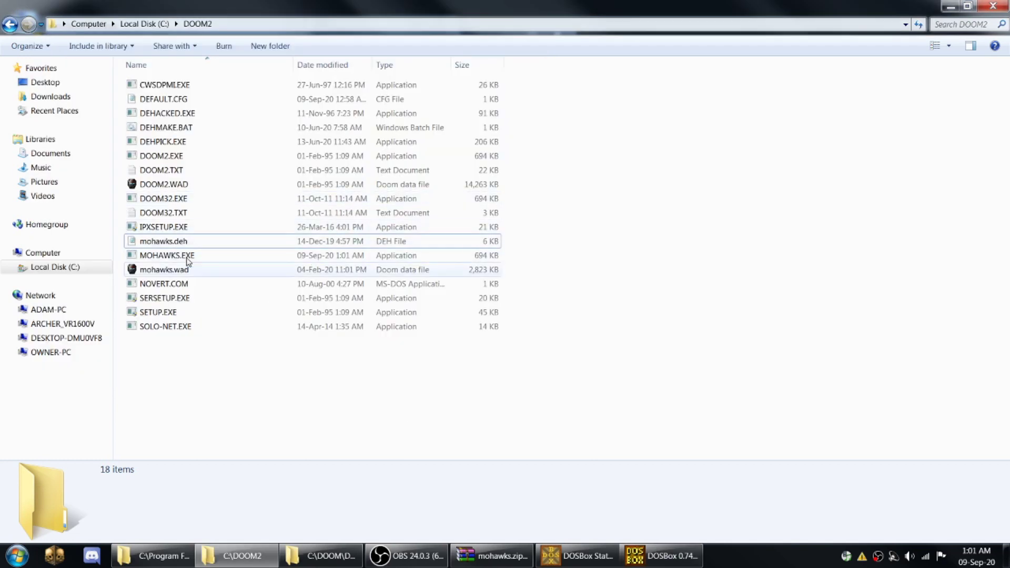
{"action": "left_click", "coordinate": [656, 558]}
{"action": "left_click", "coordinate": [263, 435]}
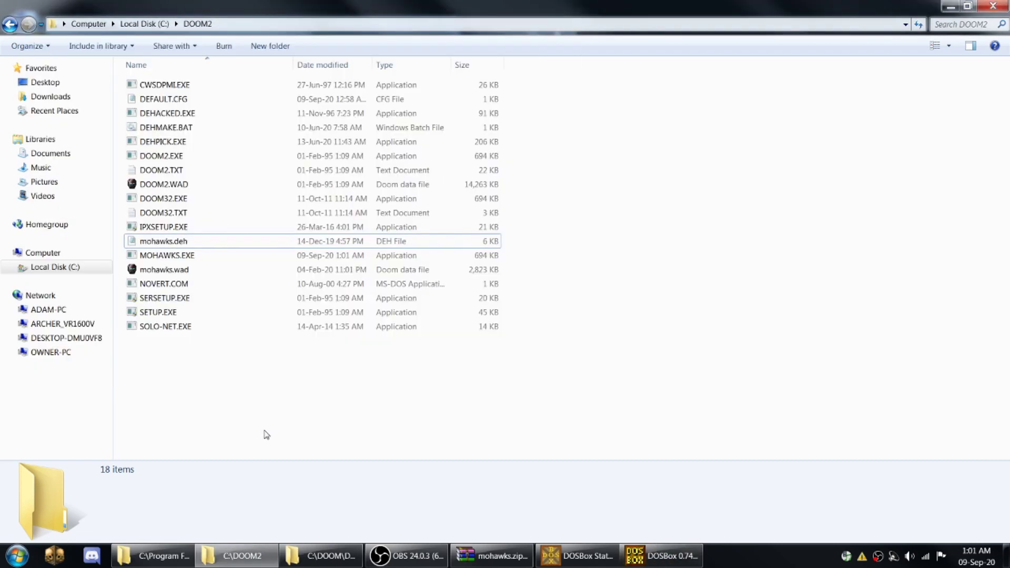
{"action": "left_click", "coordinate": [167, 243]}
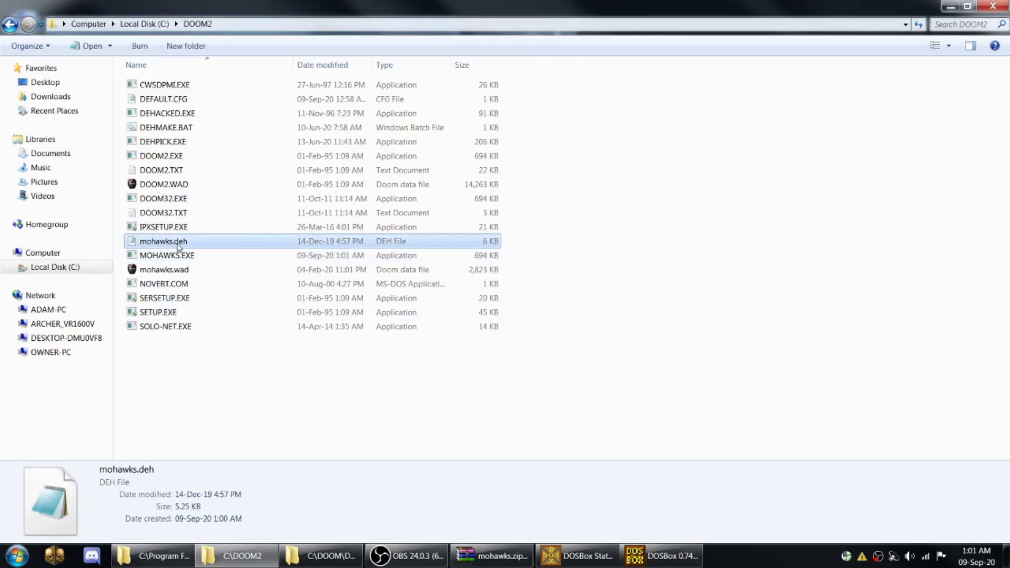
{"action": "left_click", "coordinate": [176, 271]}
Switch to DOSBox, run mohawks.exe -file MOHAWKS.WAD, continue past the game's welcome message, and exit the DOSBox session
{"action": "left_click", "coordinate": [660, 558]}
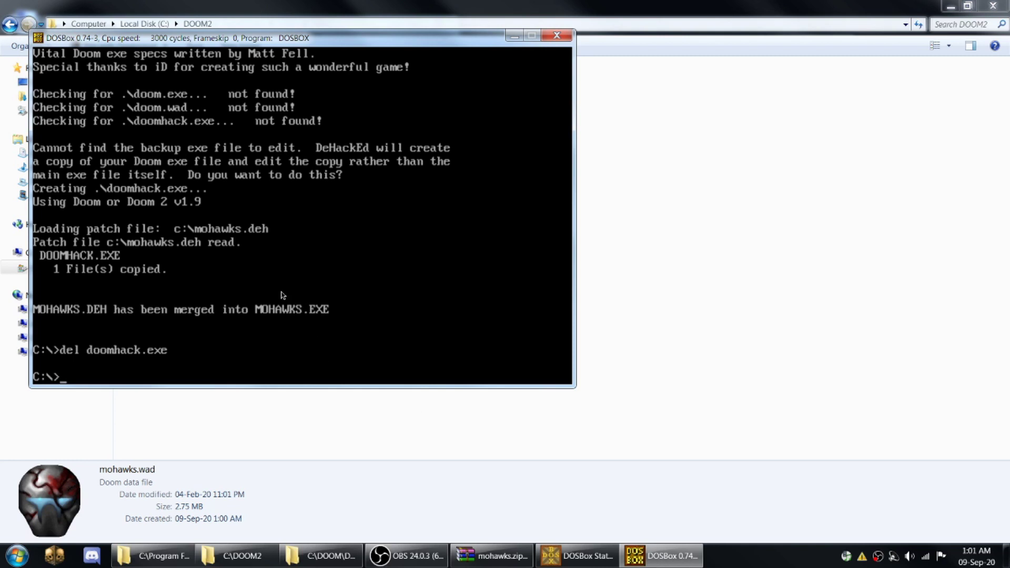
{"action": "type", "text": "mohawks.exe -file moh"}
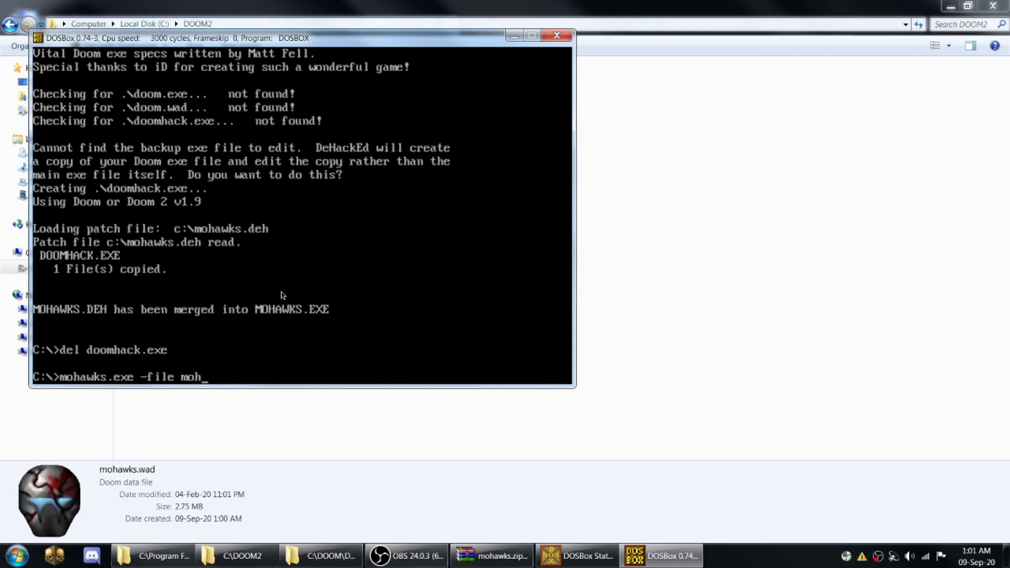
{"action": "type", "text": "awks"}
{"action": "type", "text": ".wad"}
{"action": "key", "text": "BackSpace"}
{"action": "key", "text": "BackSpace"}
{"action": "key", "text": "BackSpace"}
{"action": "key", "text": "Tab"}
{"action": "key", "text": "Tab"}
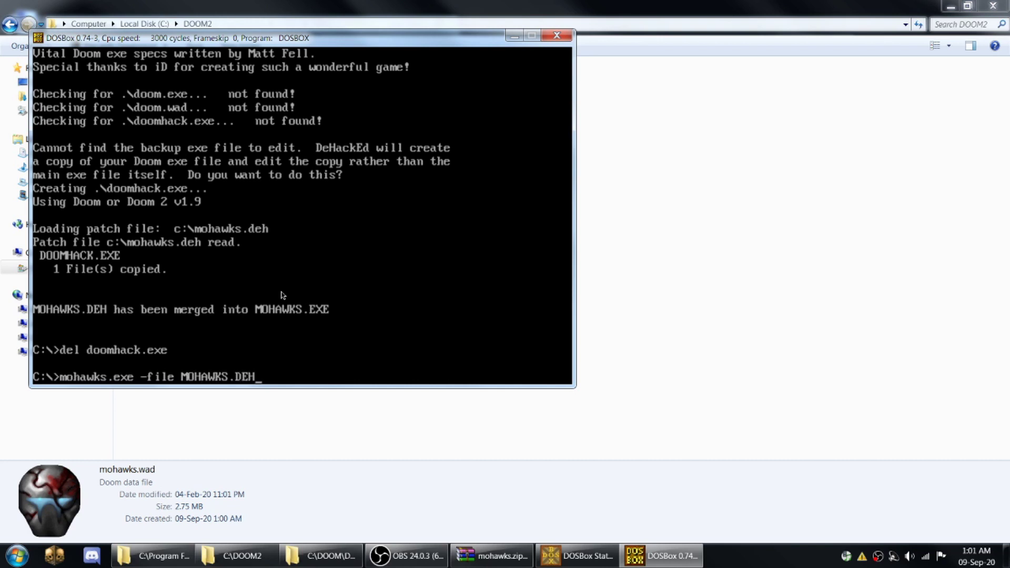
{"action": "key", "text": "Tab"}
{"action": "key", "text": "Return"}
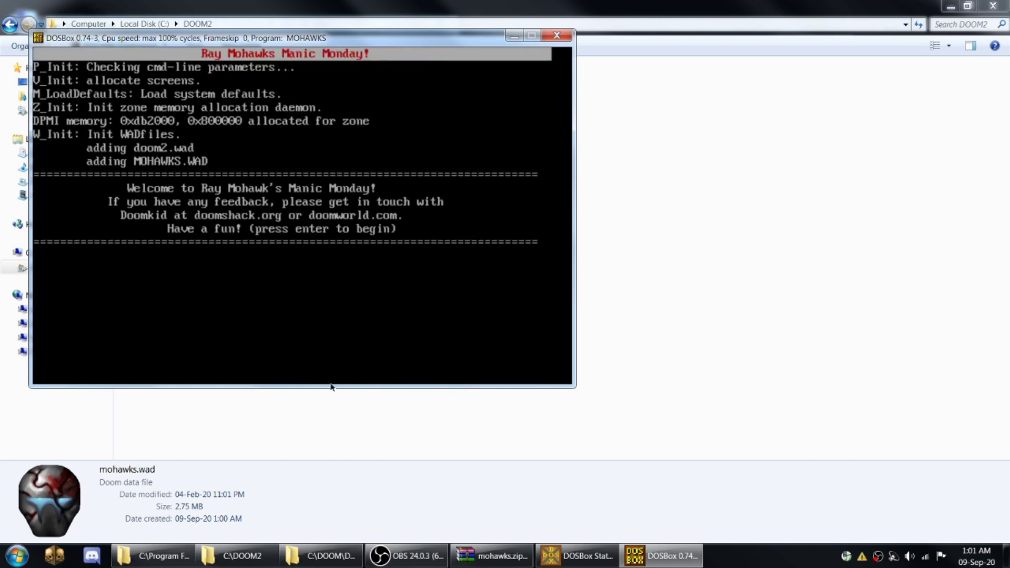
{"action": "key", "text": "Return"}
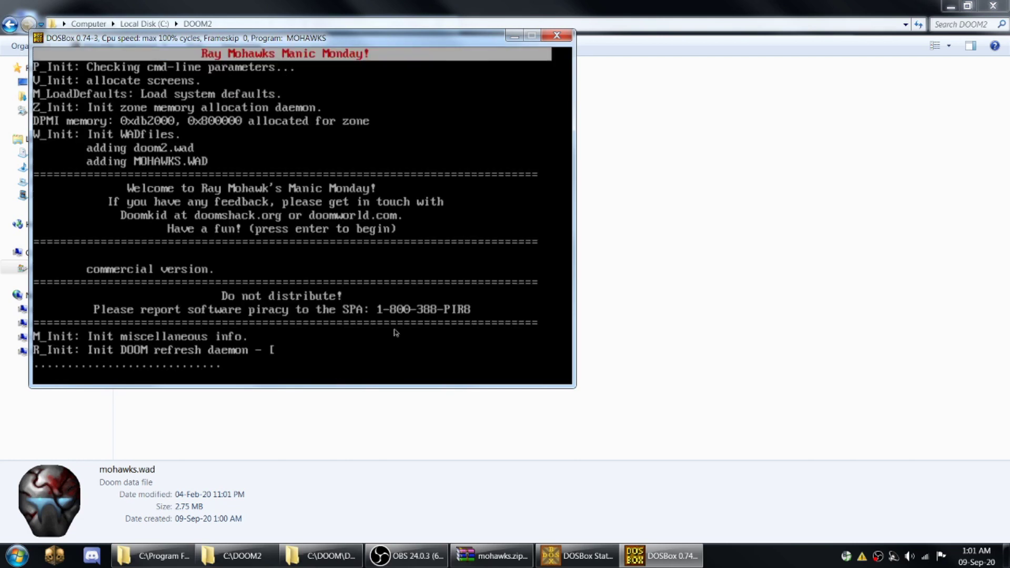
{"action": "left_click", "coordinate": [558, 38]}
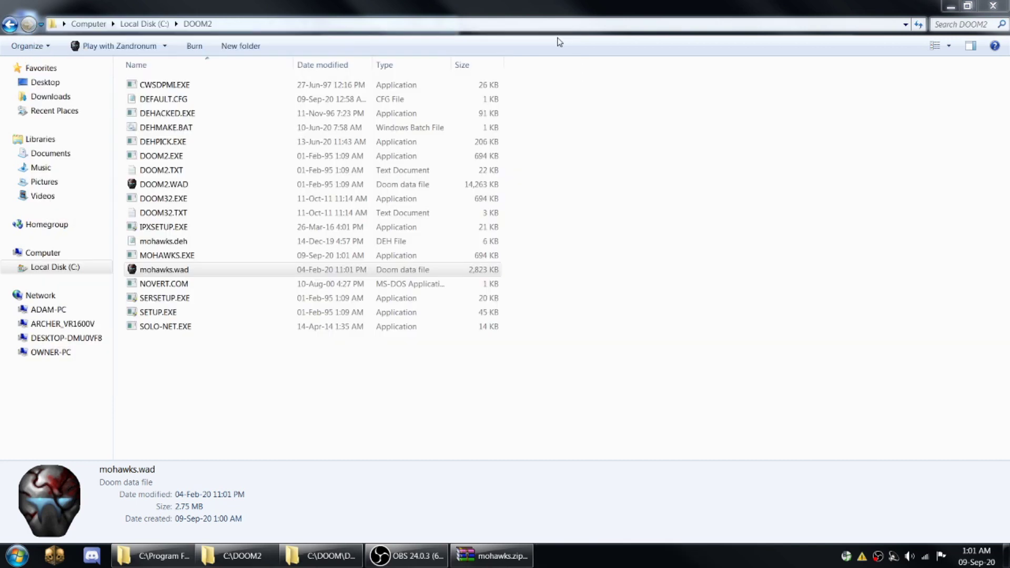
Rename DOOM2.EXE in the C:\DOOM2 folder as DOOM2old.EXE
{"action": "left_click", "coordinate": [249, 381]}
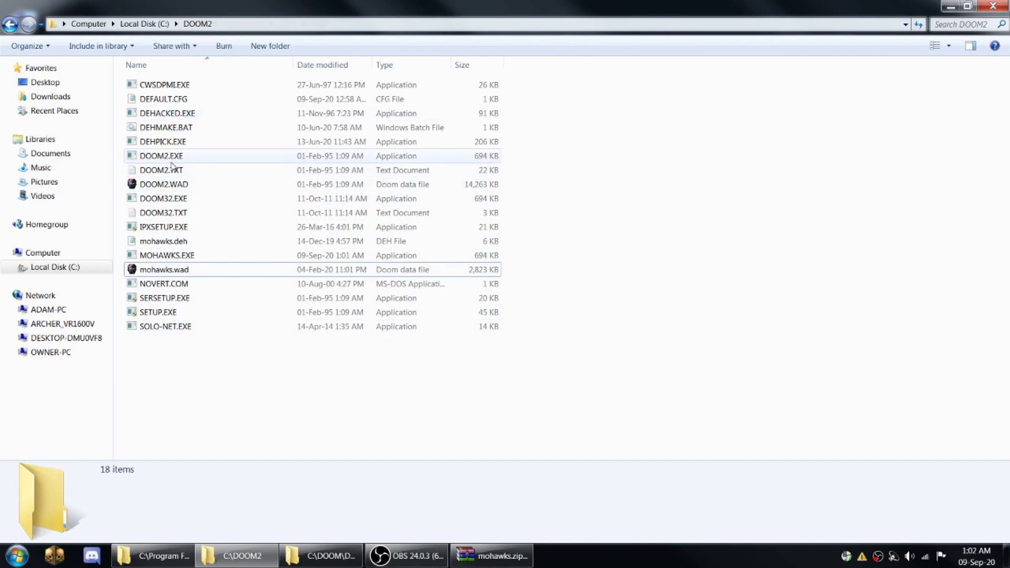
{"action": "left_click", "coordinate": [171, 160]}
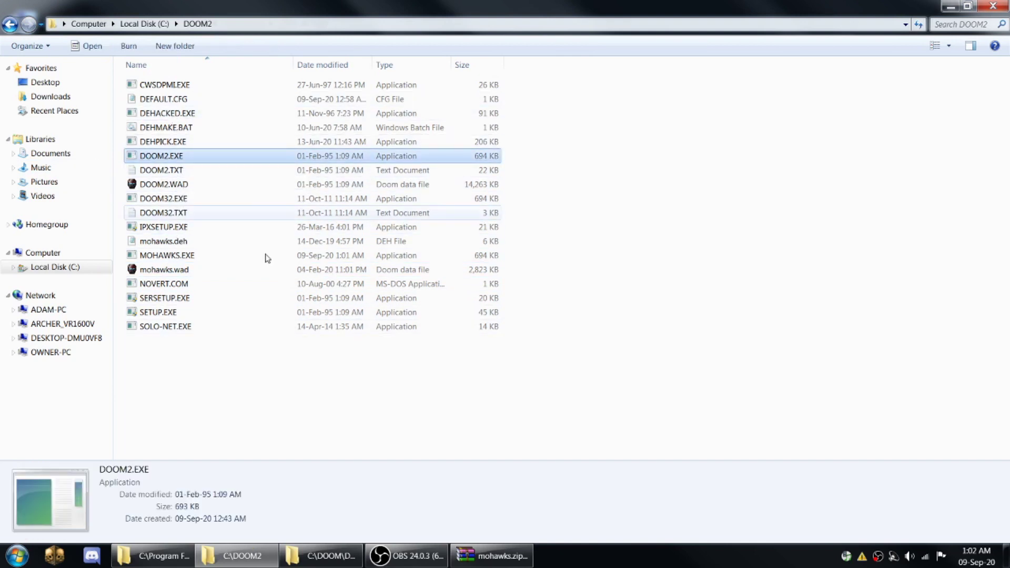
{"action": "right_click", "coordinate": [170, 159]}
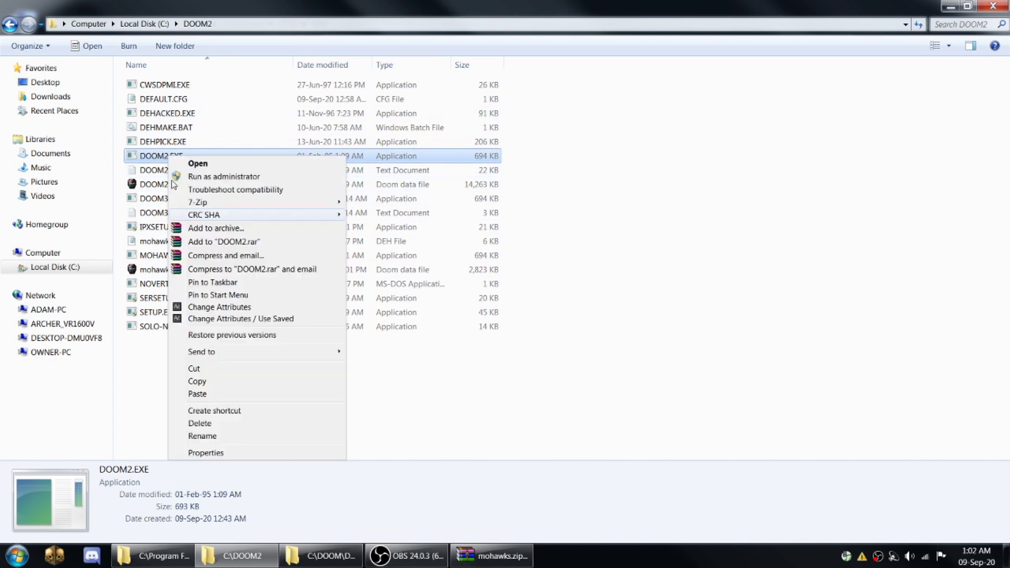
{"action": "left_click", "coordinate": [221, 436]}
{"action": "key", "text": "Right"}
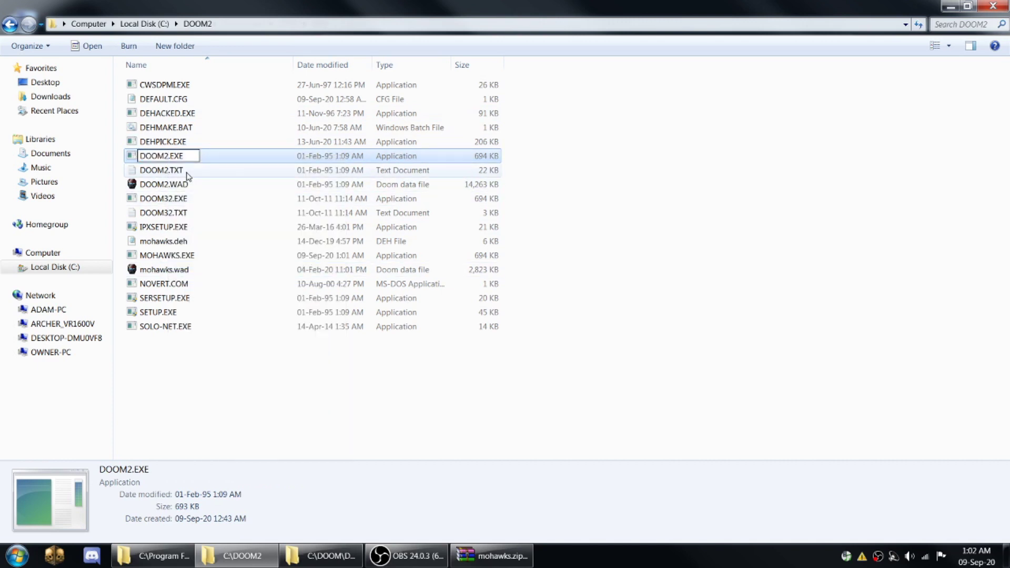
{"action": "type", "text": "old"}
{"action": "key", "text": "Return"}
Rename DOOM32.EXE in the C:\DOOM2 folder as DOOM2.EXE
{"action": "left_click", "coordinate": [163, 200]}
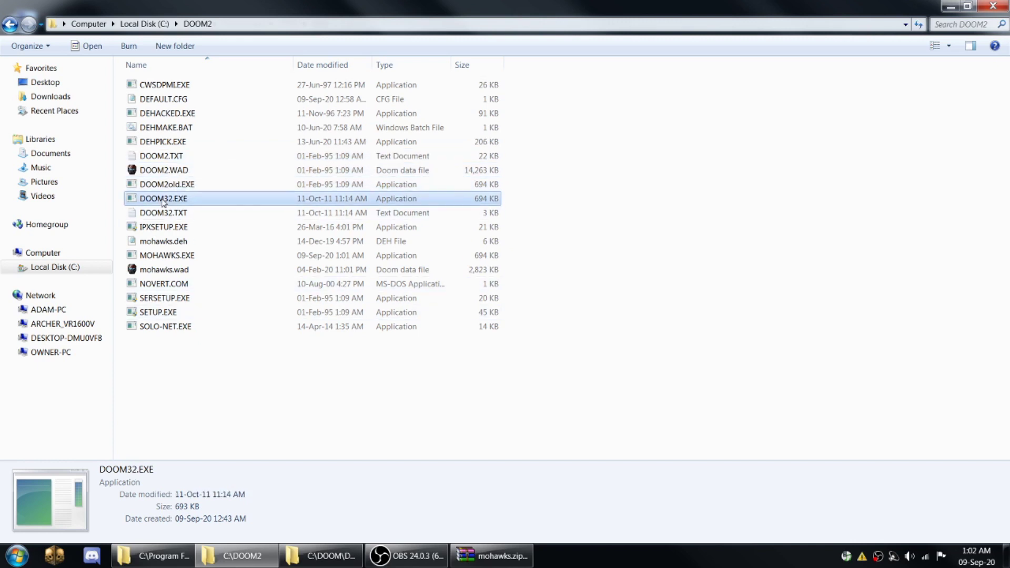
{"action": "right_click", "coordinate": [163, 203]}
{"action": "left_click", "coordinate": [208, 478]}
{"action": "left_click", "coordinate": [169, 198]}
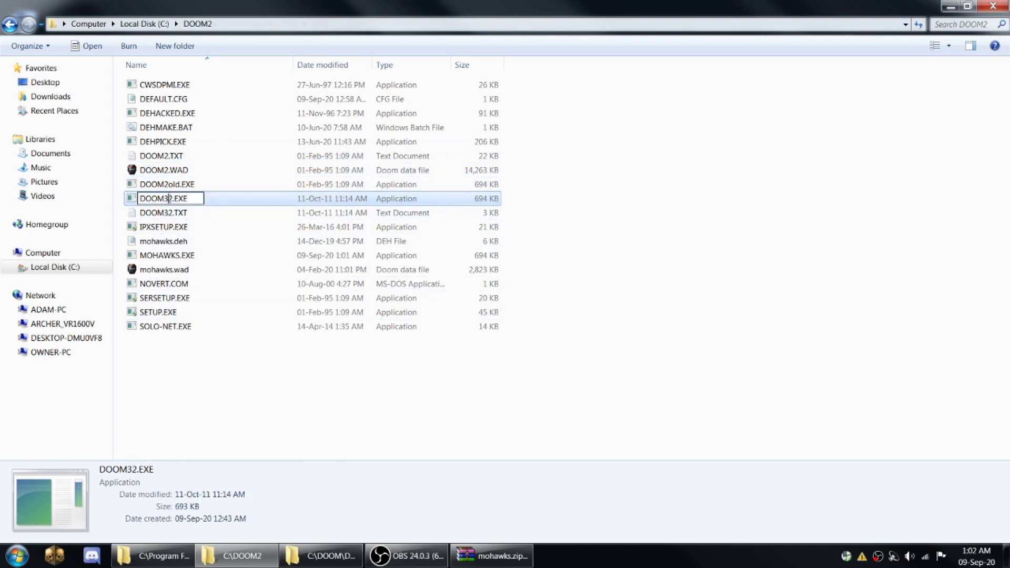
{"action": "key", "text": "BackSpace"}
{"action": "left_click", "coordinate": [287, 415]}
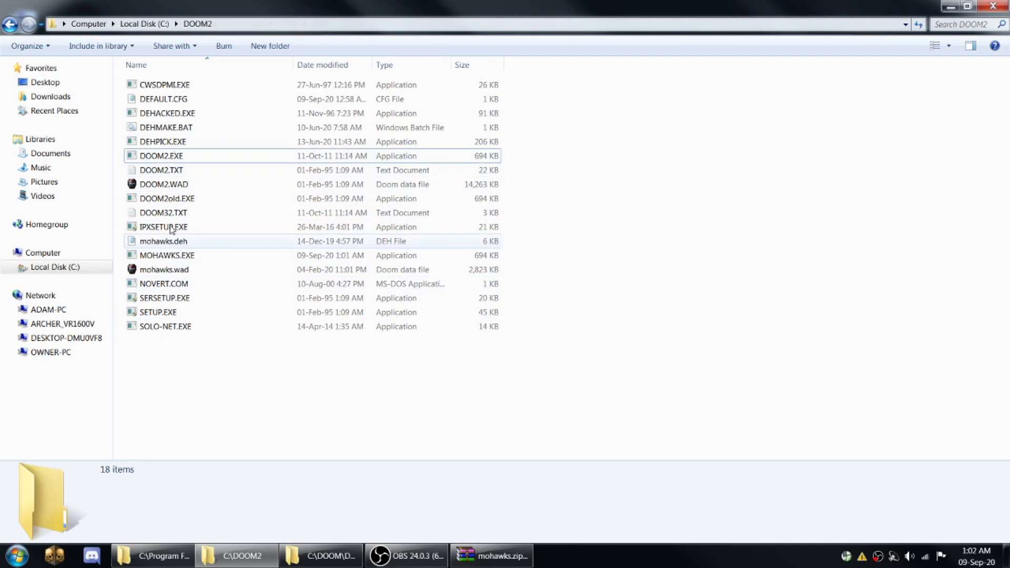
Examine DEHMAKE.BAT, DOOM2.WAD, the renamed DOOM2.EXE and MOHAWKS.EXE in the C:\DOOM2 folder
{"action": "left_click", "coordinate": [190, 129]}
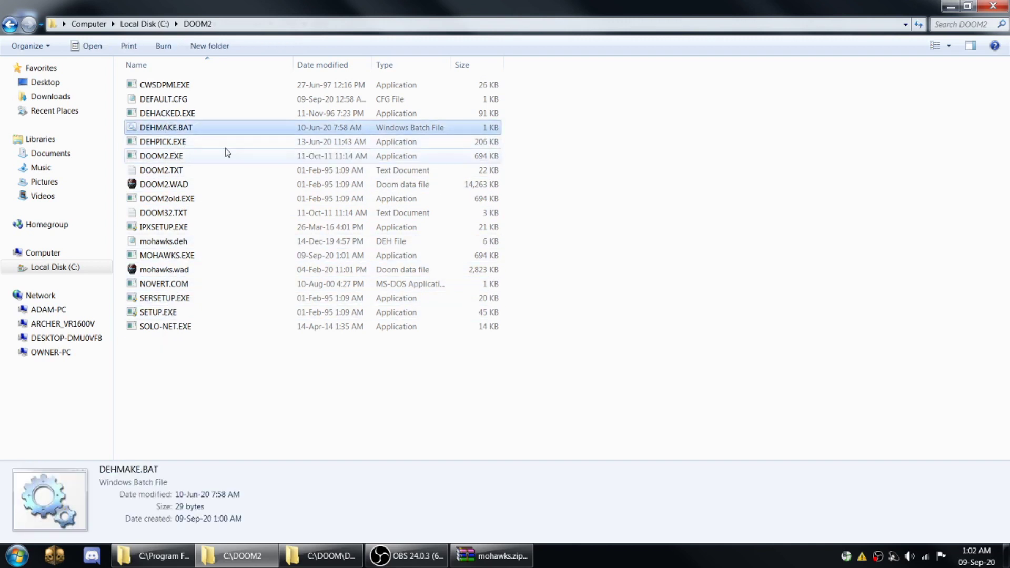
{"action": "left_click", "coordinate": [243, 419]}
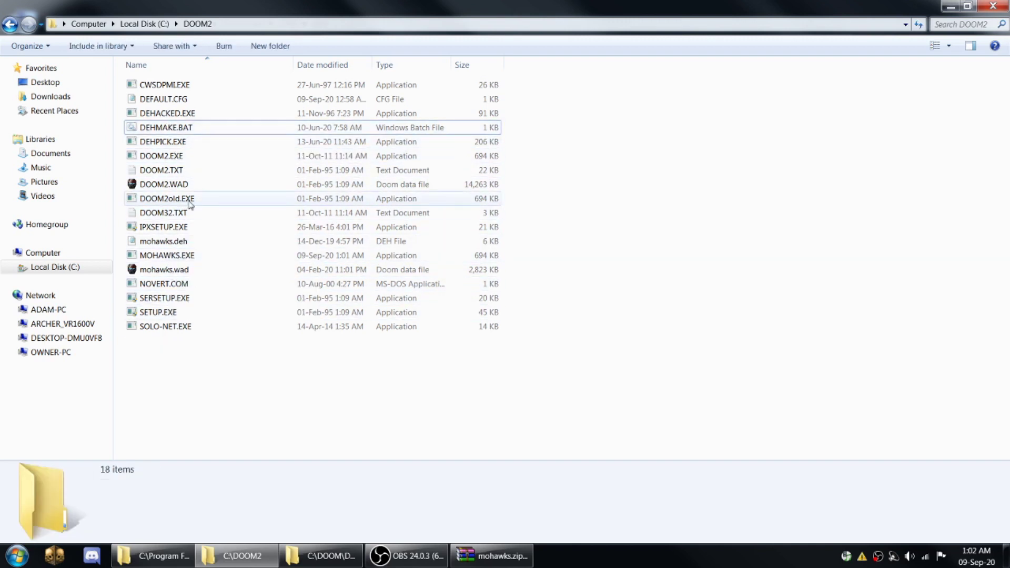
{"action": "left_click", "coordinate": [174, 186]}
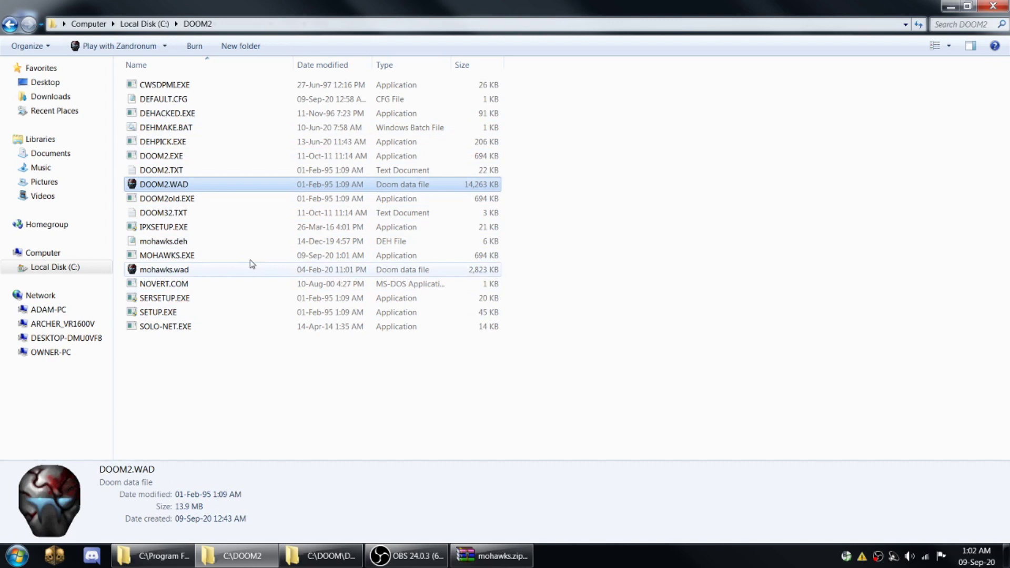
{"action": "left_click", "coordinate": [377, 407]}
{"action": "left_click", "coordinate": [171, 157]}
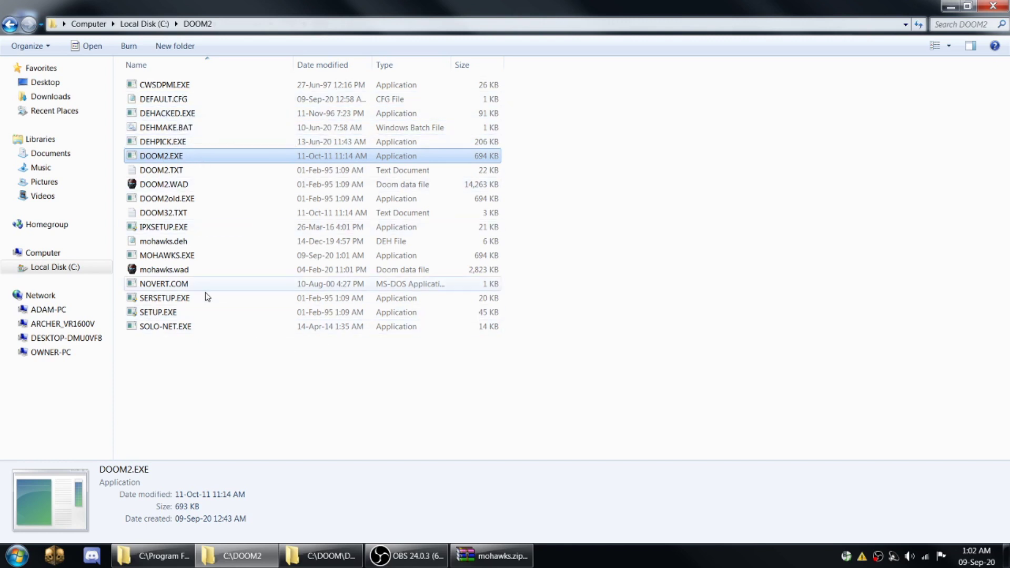
{"action": "left_click", "coordinate": [167, 256]}
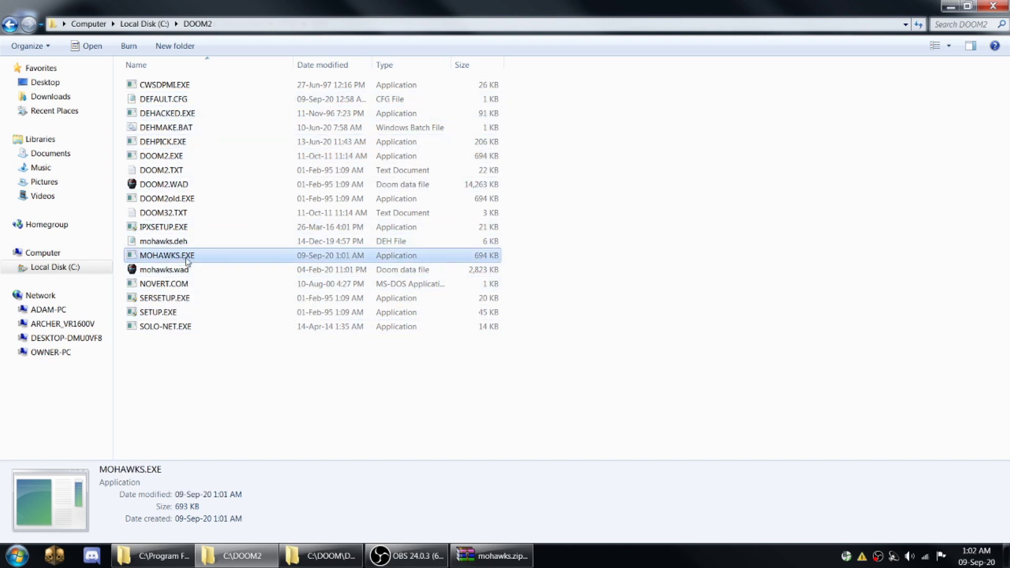
{"action": "left_click", "coordinate": [295, 401]}
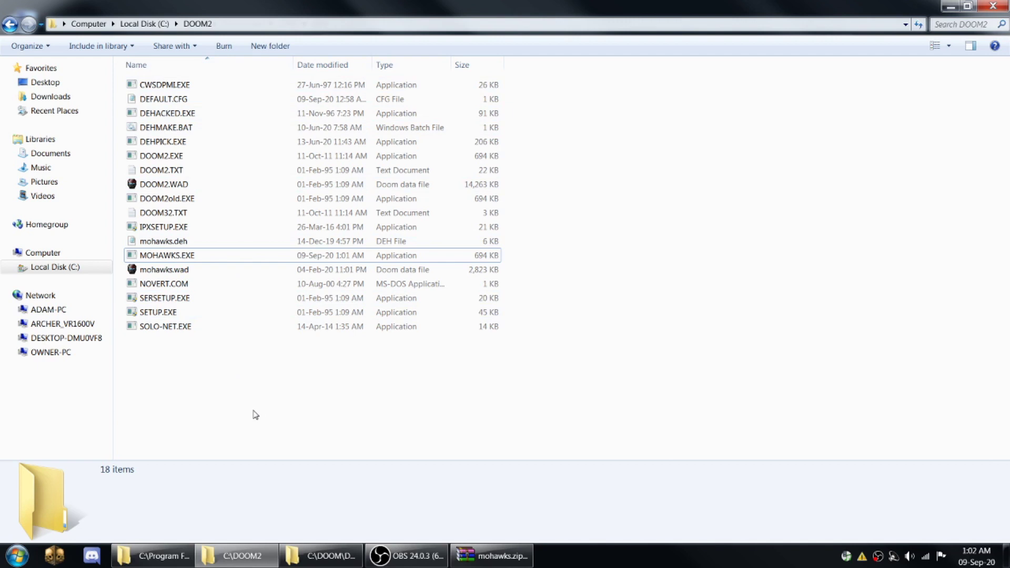
Start DOSBox 0.74-3 and enter the command deusf -app name.wad in the DOOM2 directory
{"action": "left_click", "coordinate": [18, 555]}
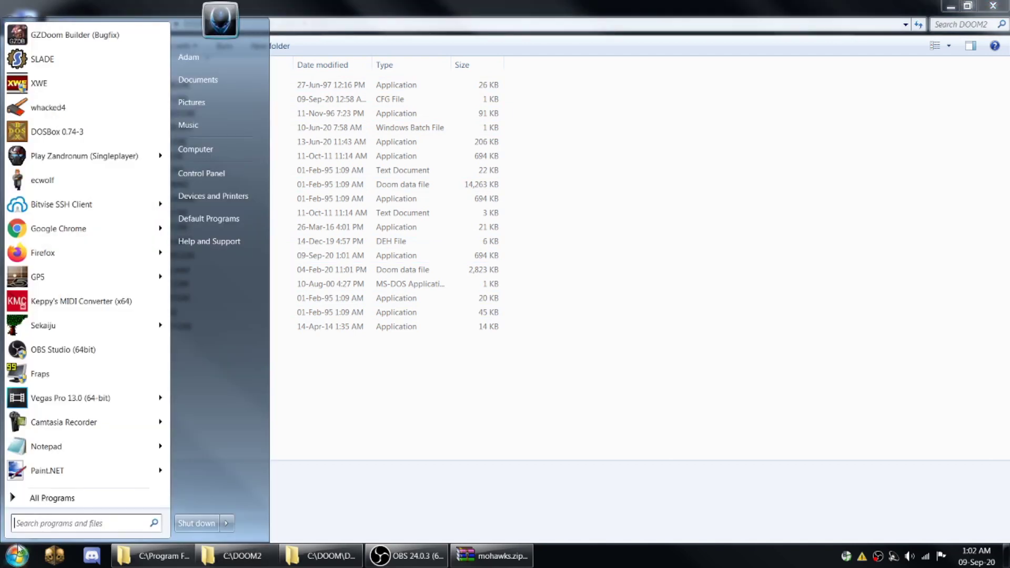
{"action": "left_click", "coordinate": [58, 132]}
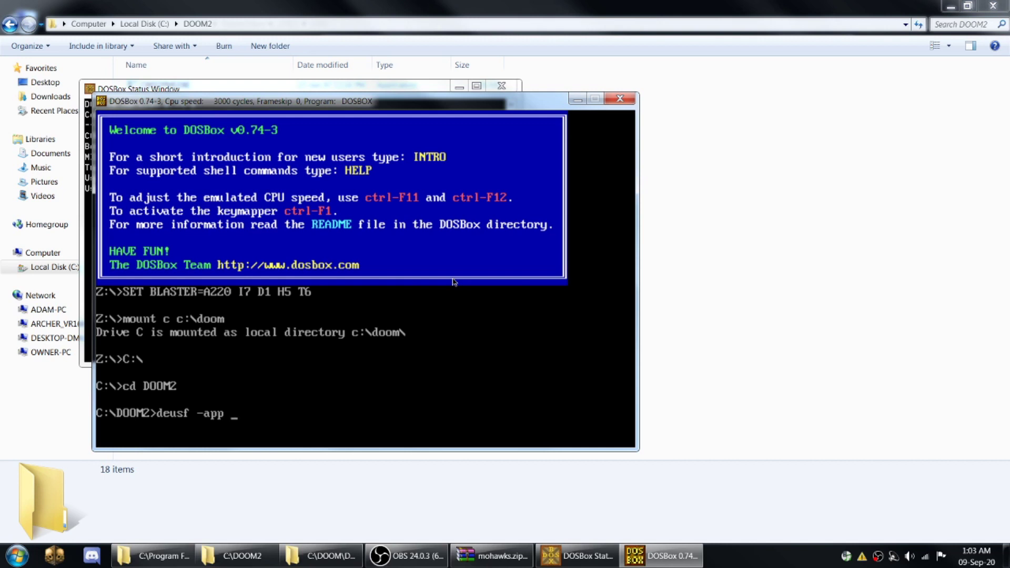
{"action": "type", "text": "name.wad"}
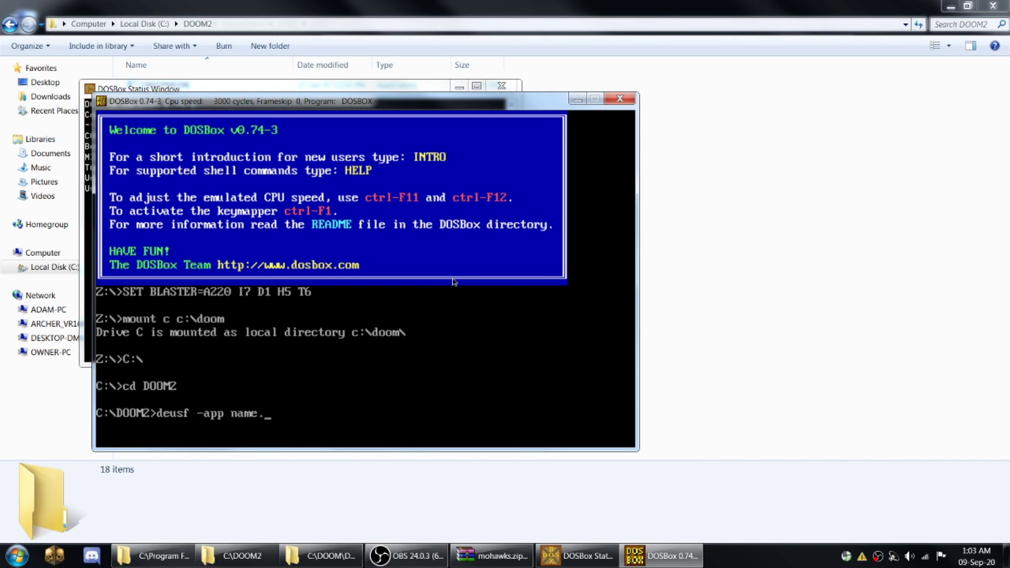